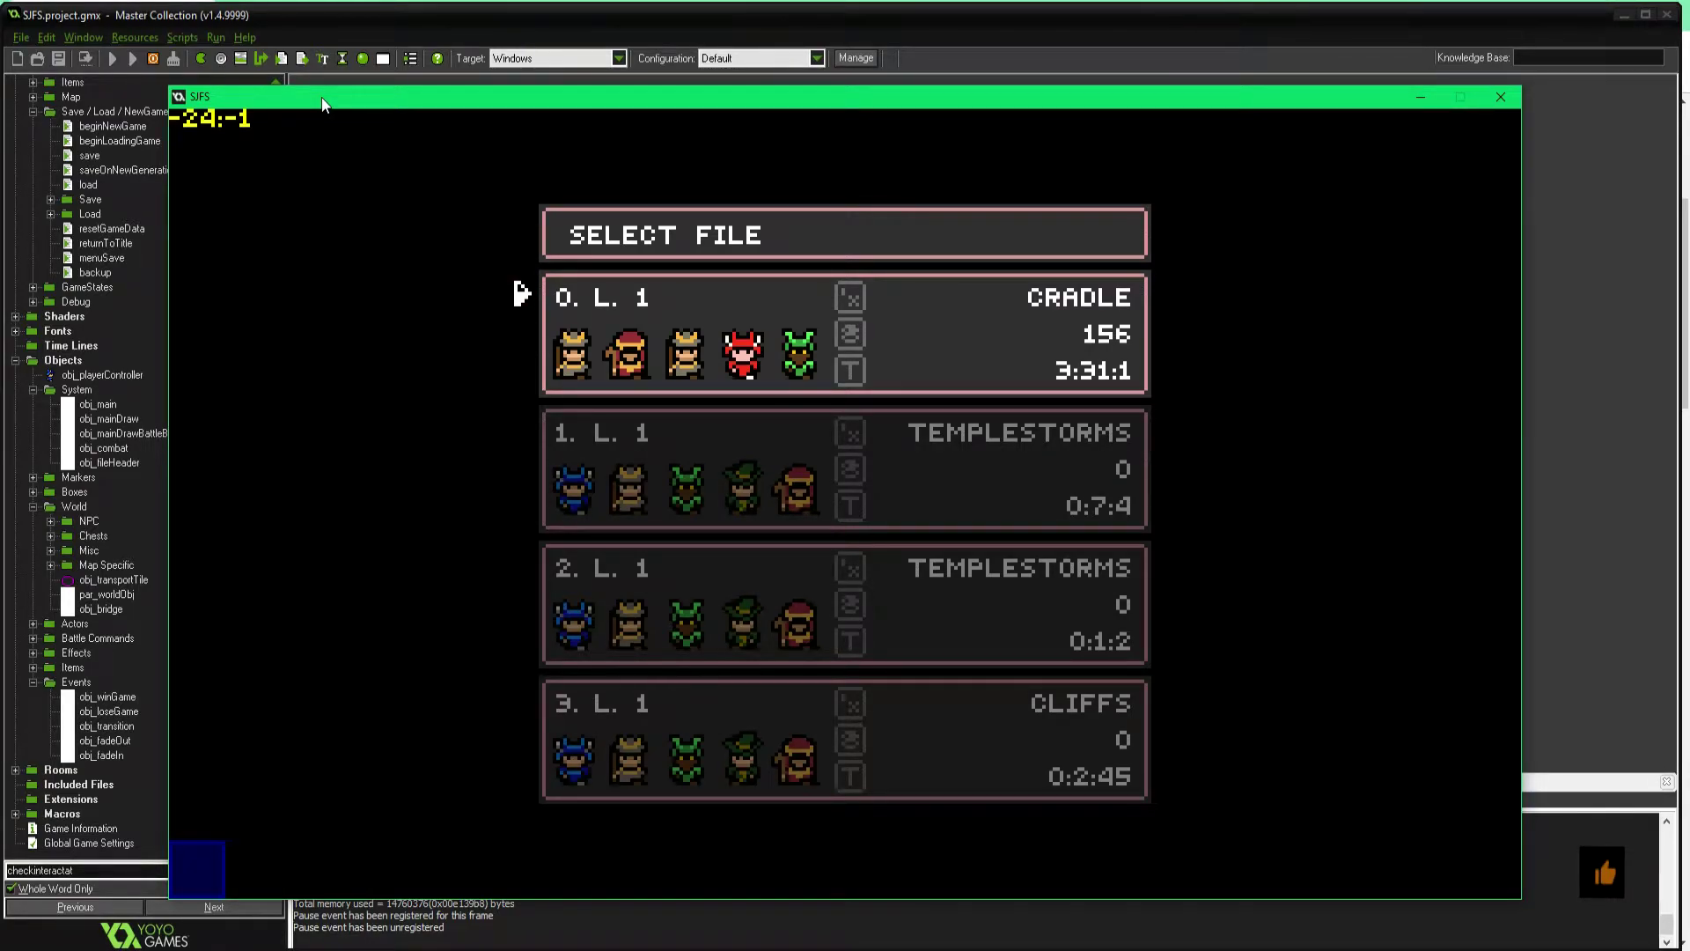
Step: Select the first Templestorms save, file 1, over the Cradle save and load it
{"action": "key", "text": "Down"}
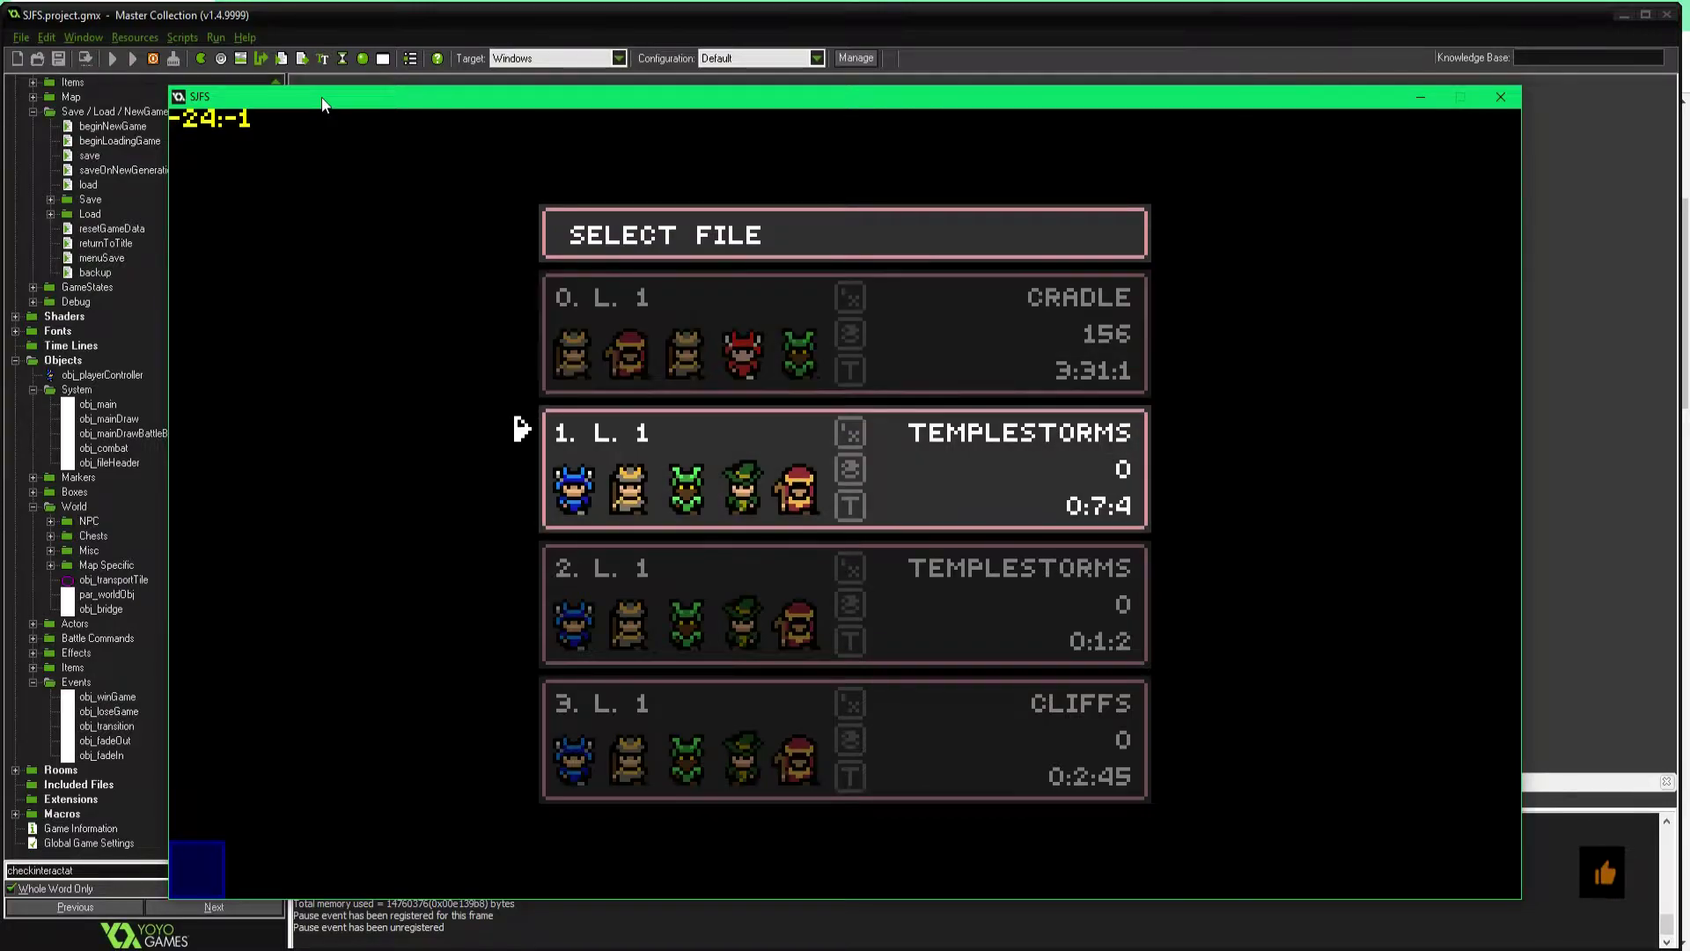
{"action": "key", "text": "Down"}
{"action": "key", "text": "Up"}
{"action": "key", "text": "Down"}
{"action": "key", "text": "Up"}
{"action": "key", "text": "Return"}
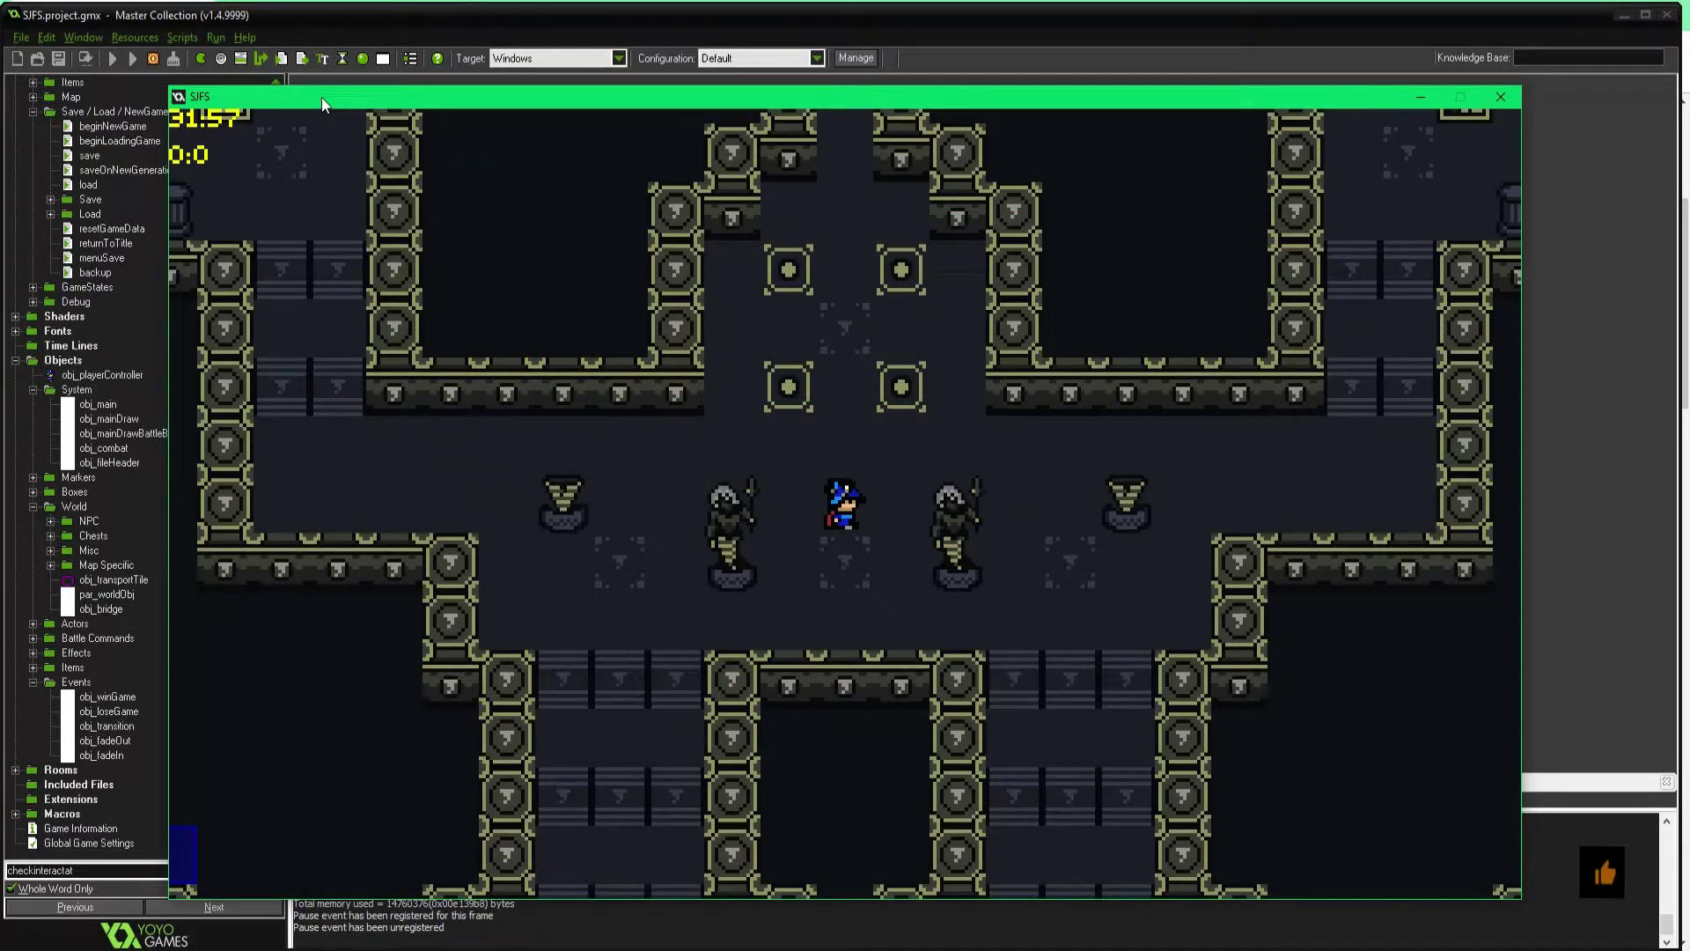
Step: Walk the party left out of the temple room, up through the doorway, into a new room
{"action": "key", "text": "Down"}
{"action": "key", "text": "Left"}
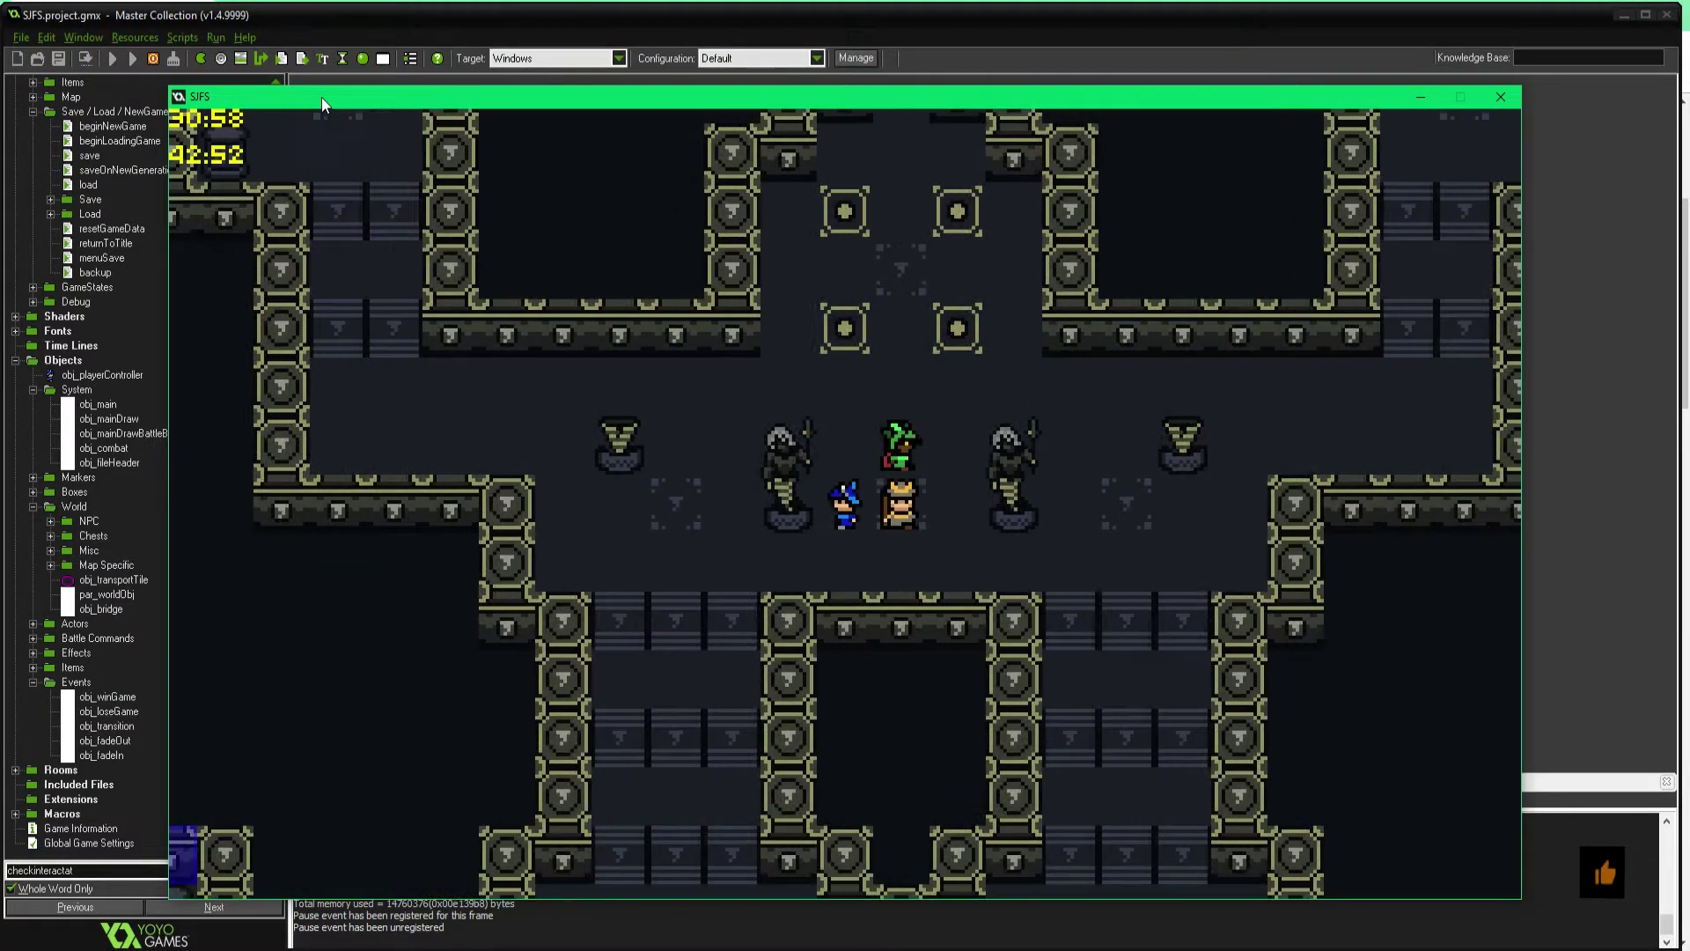
{"action": "key", "text": "Left"}
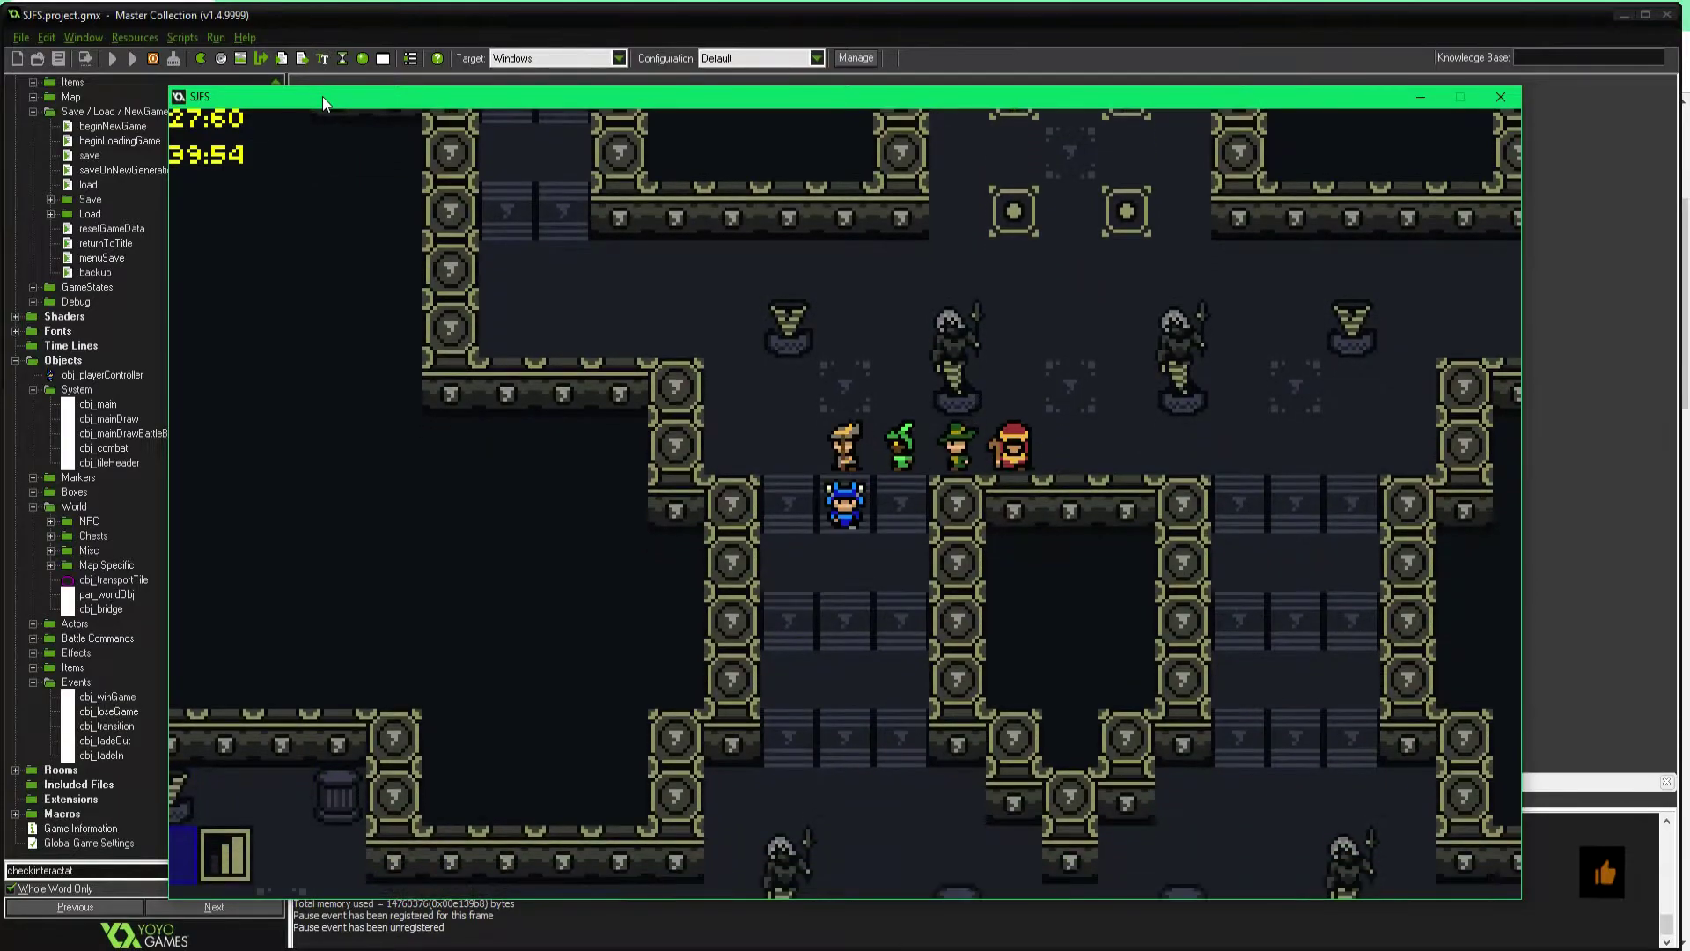
{"action": "key", "text": "Up"}
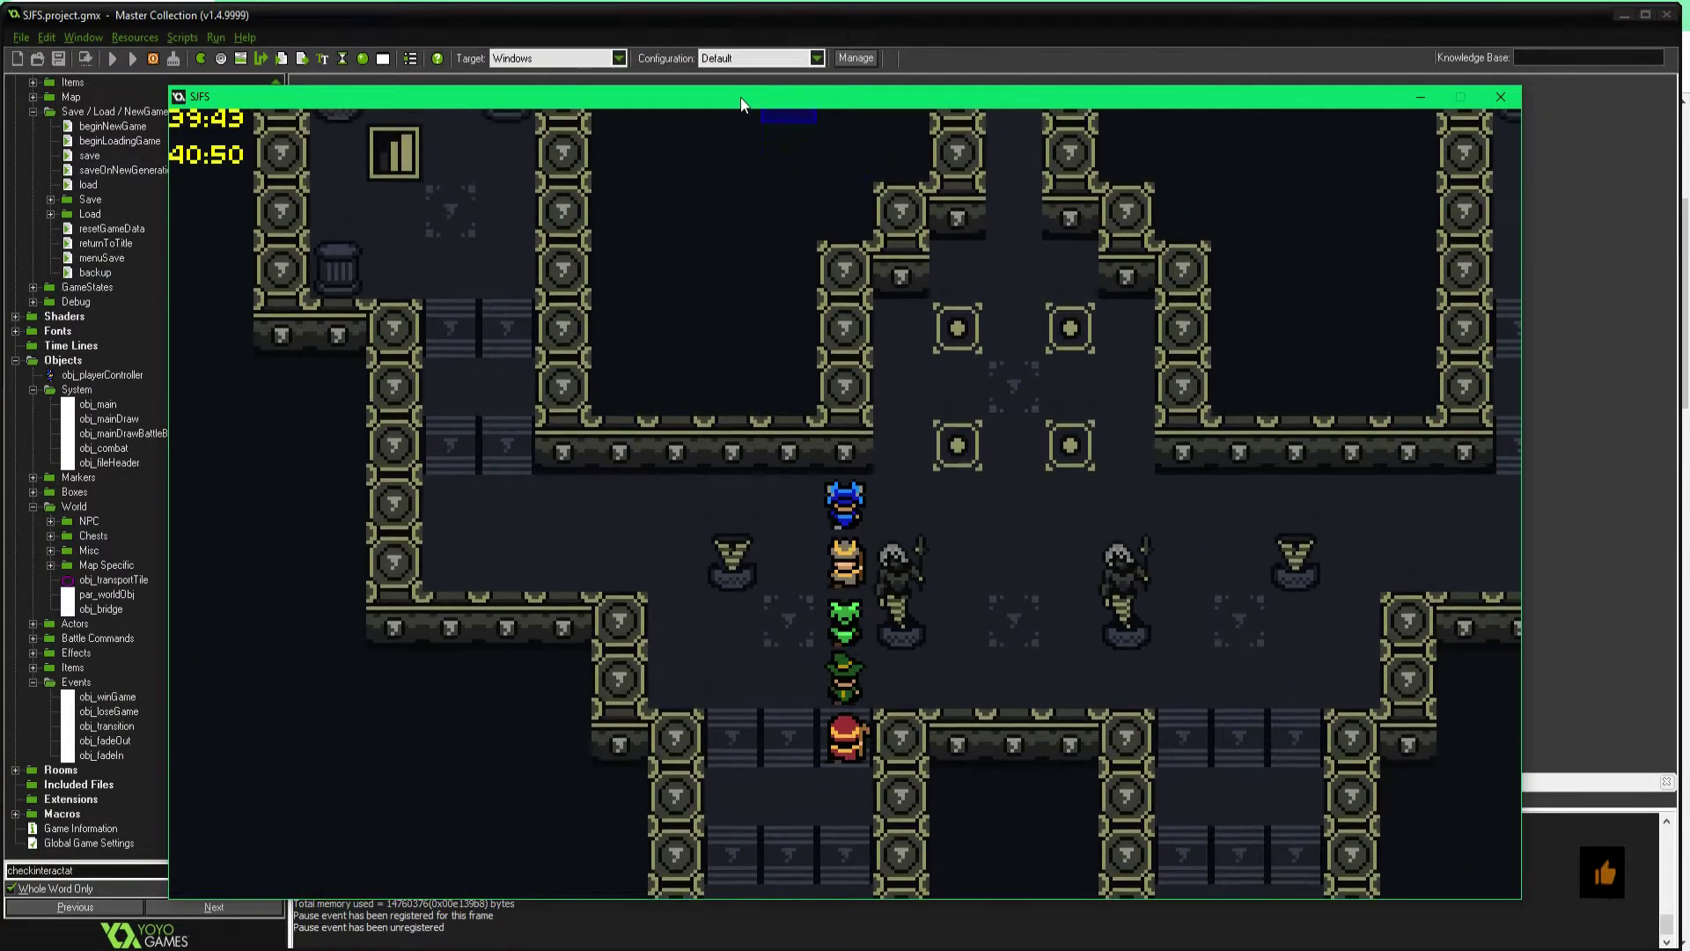
{"action": "key", "text": "Right"}
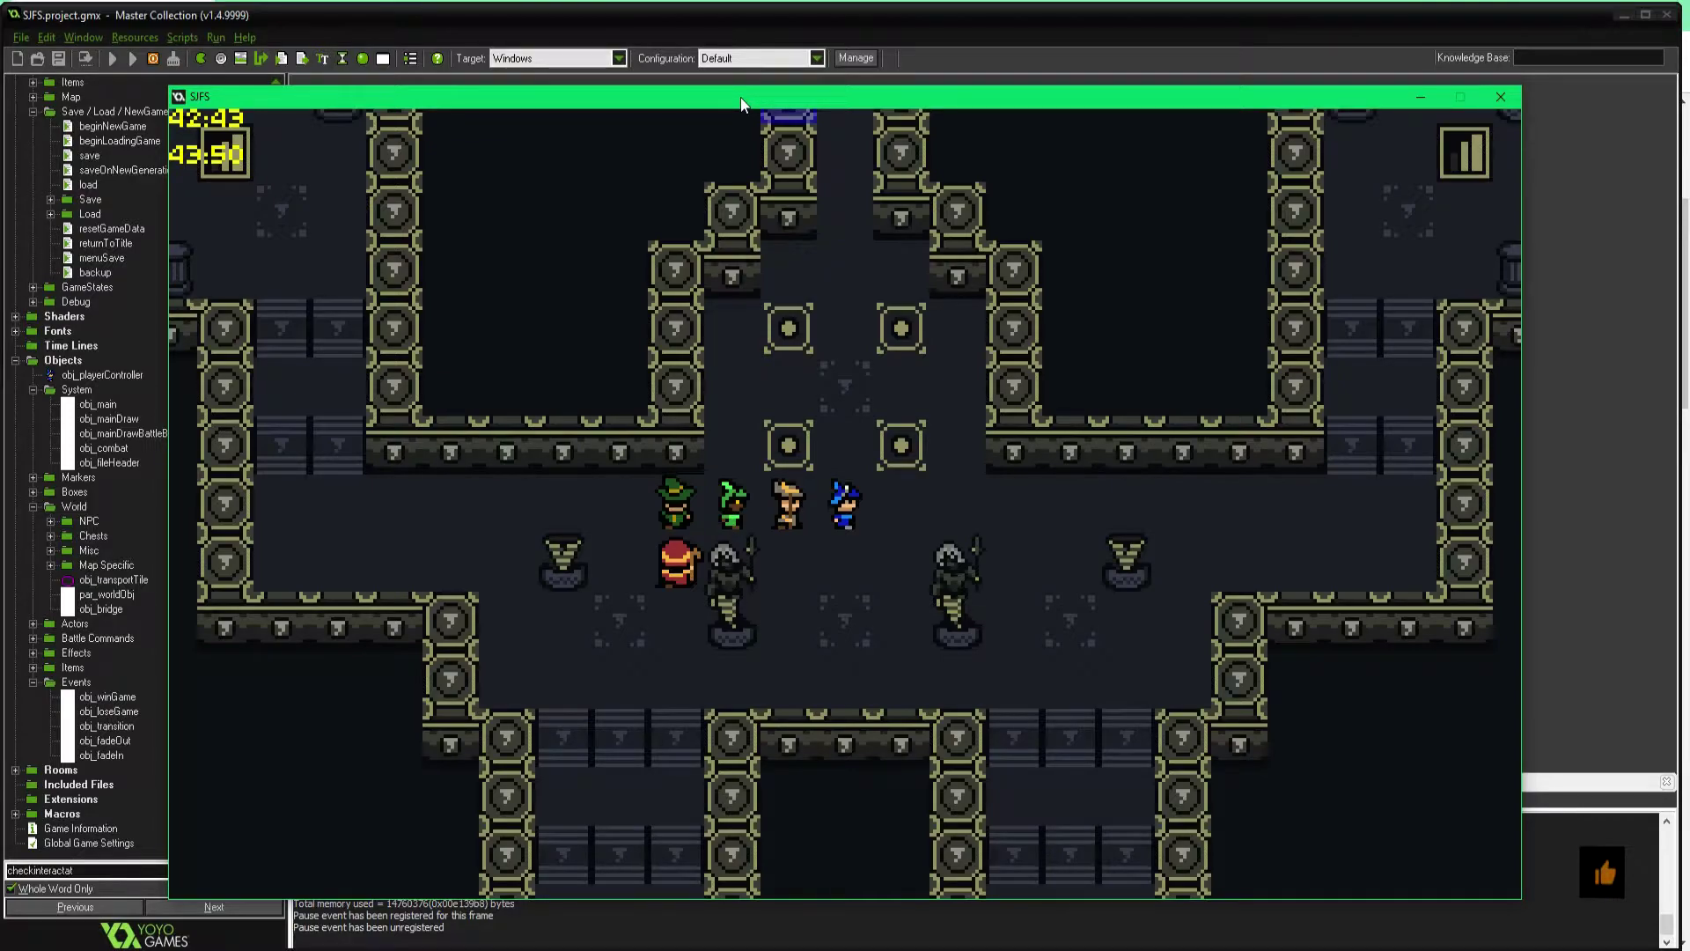
{"action": "key", "text": "Up"}
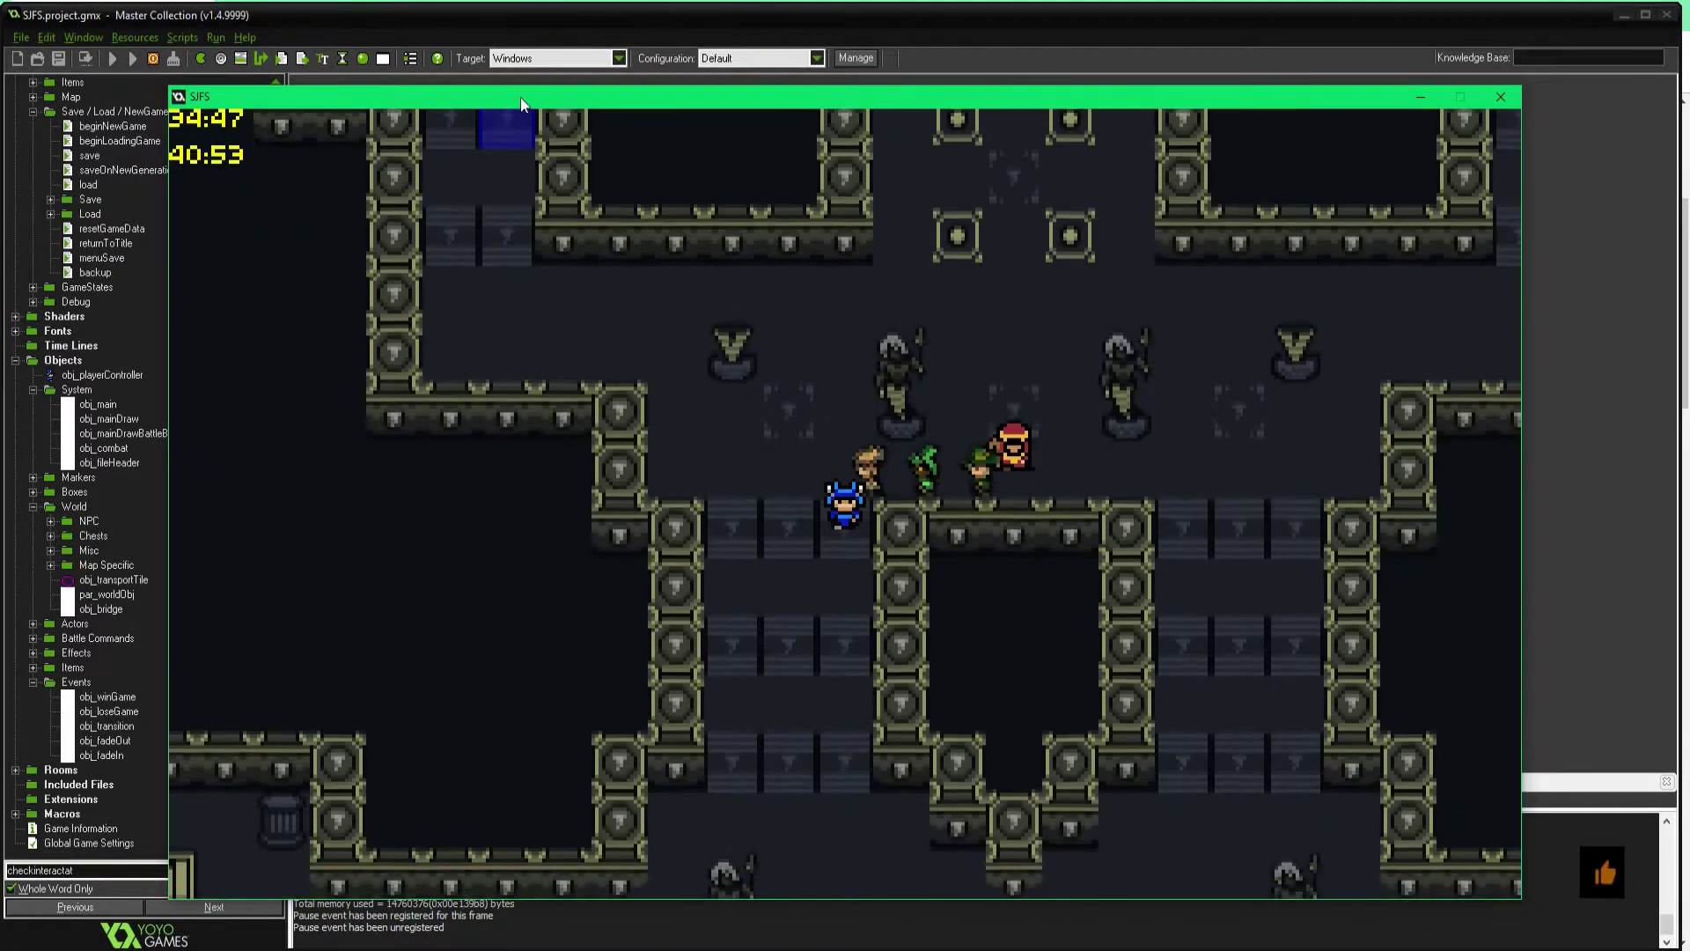
{"action": "key", "text": "Down"}
{"action": "key", "text": "Down"}
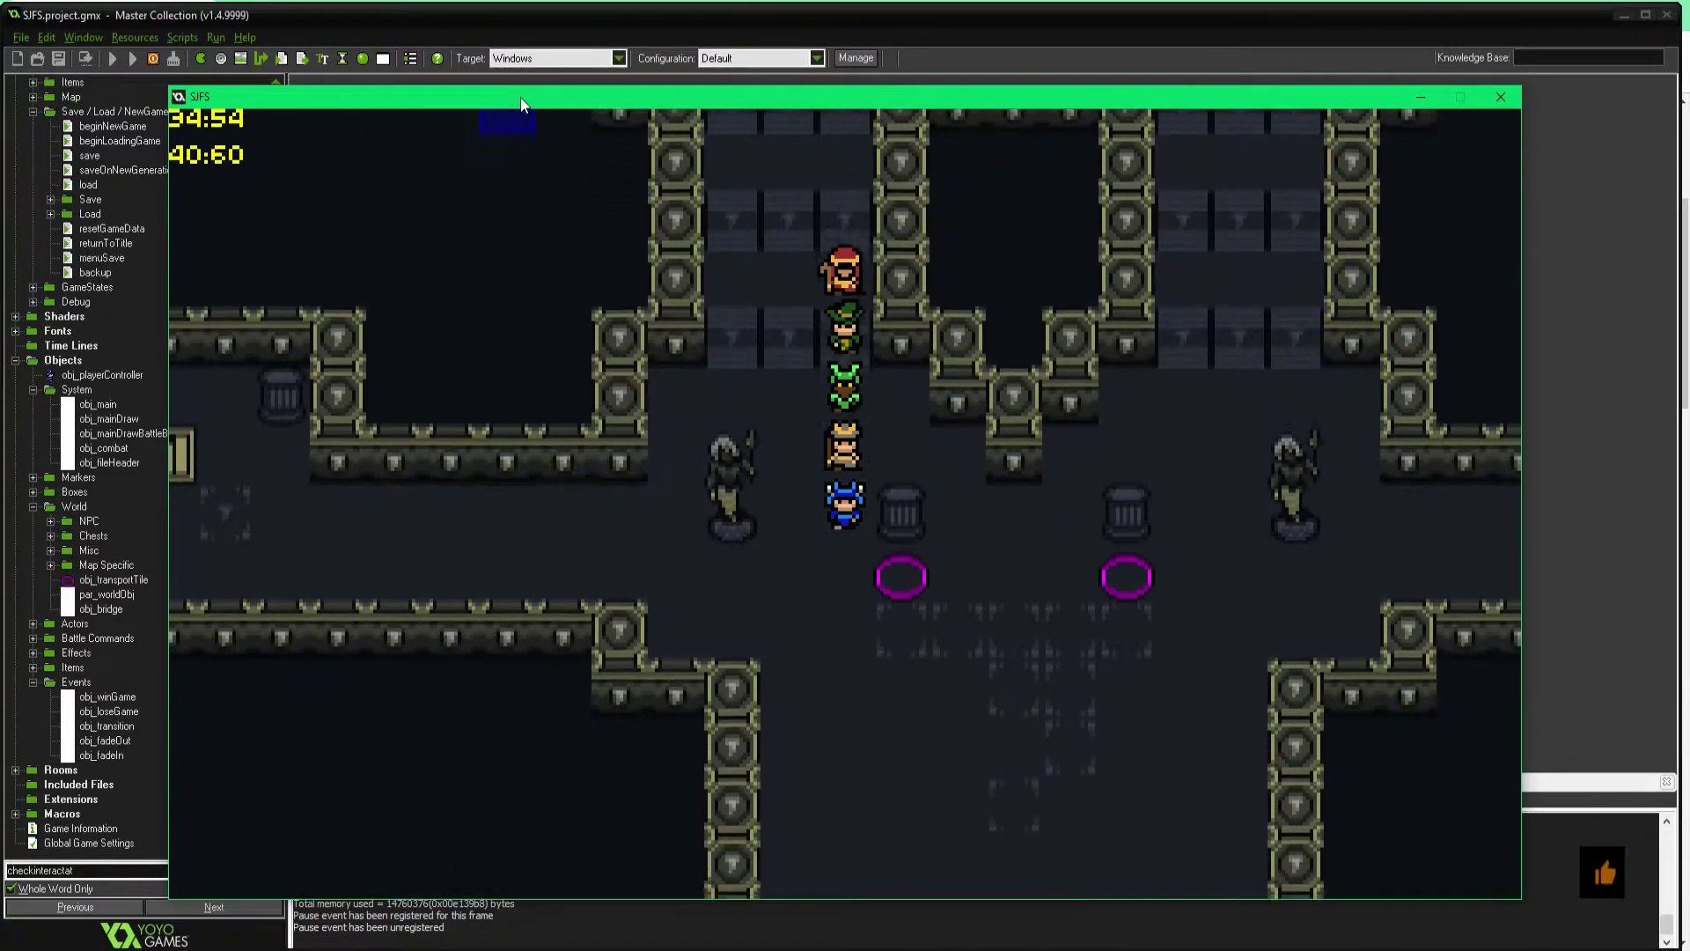
Step: Lead the party right, then north up the long corridor
{"action": "key", "text": "Right"}
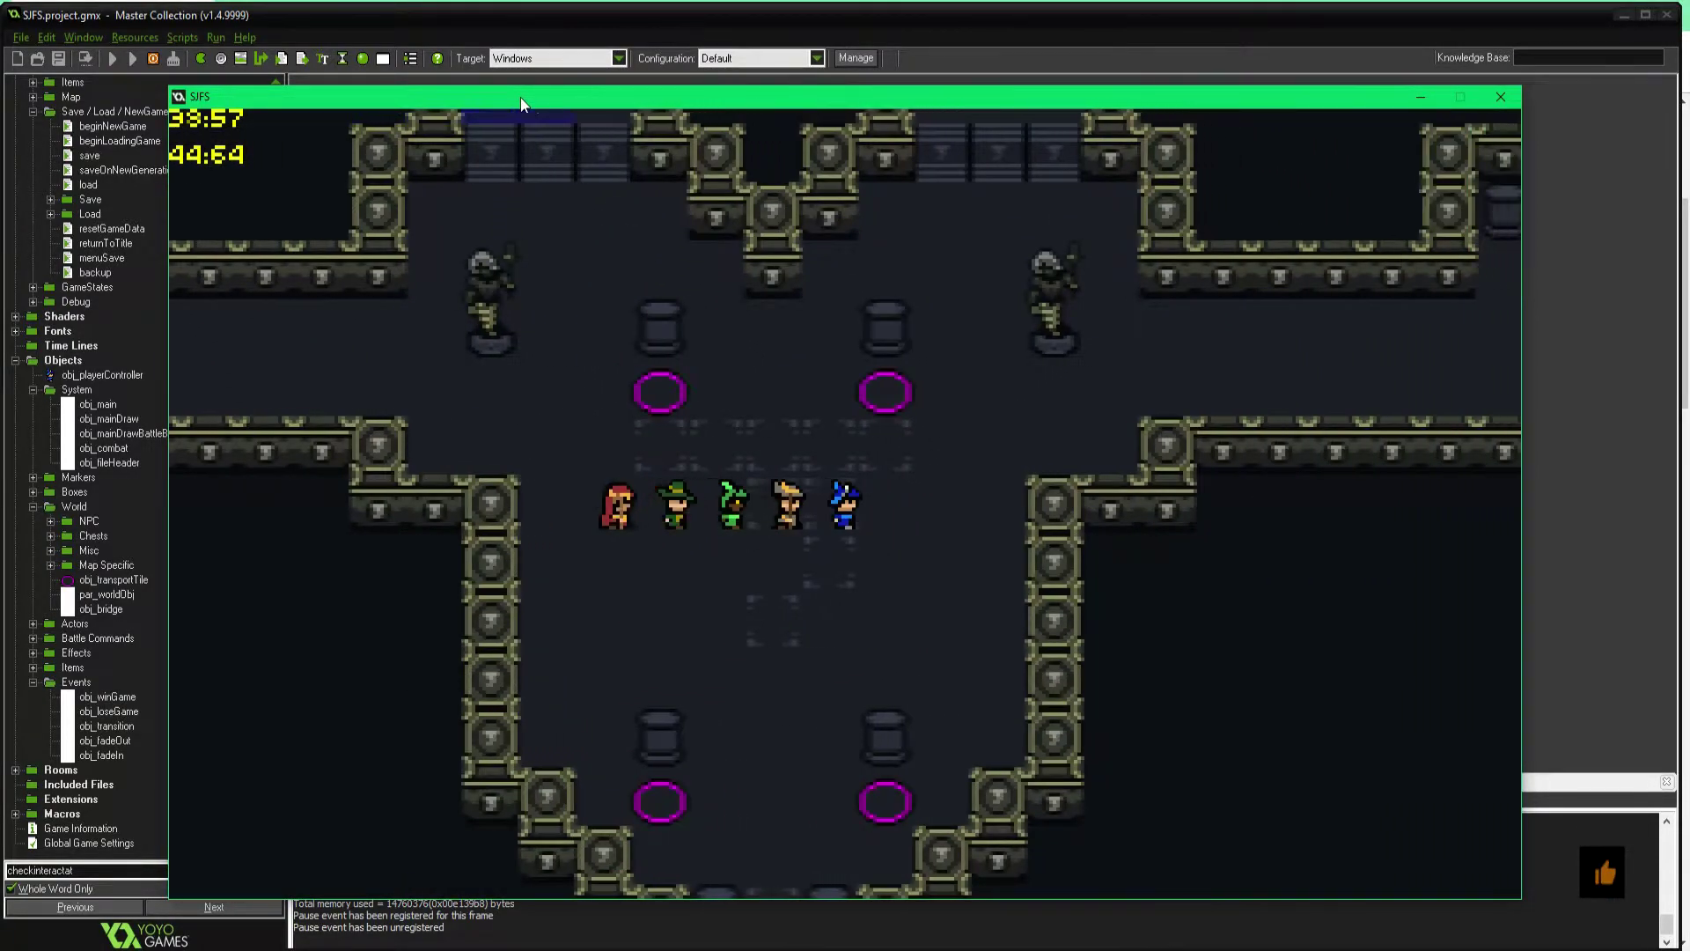
{"action": "key", "text": "Up"}
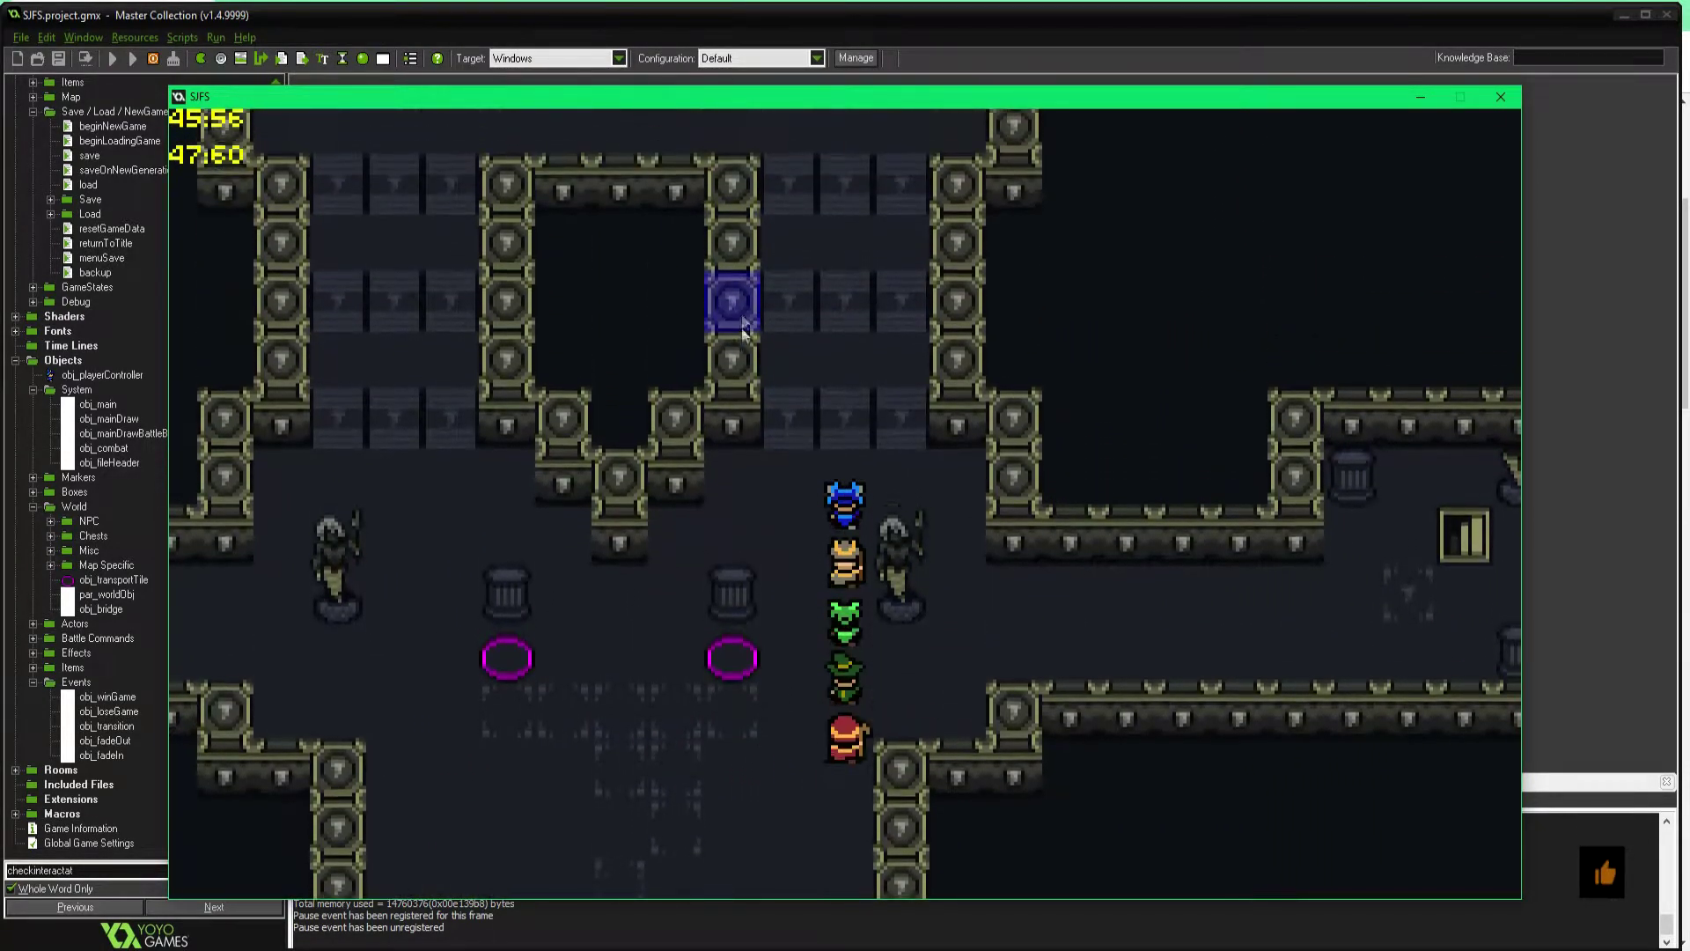
{"action": "key", "text": "Up"}
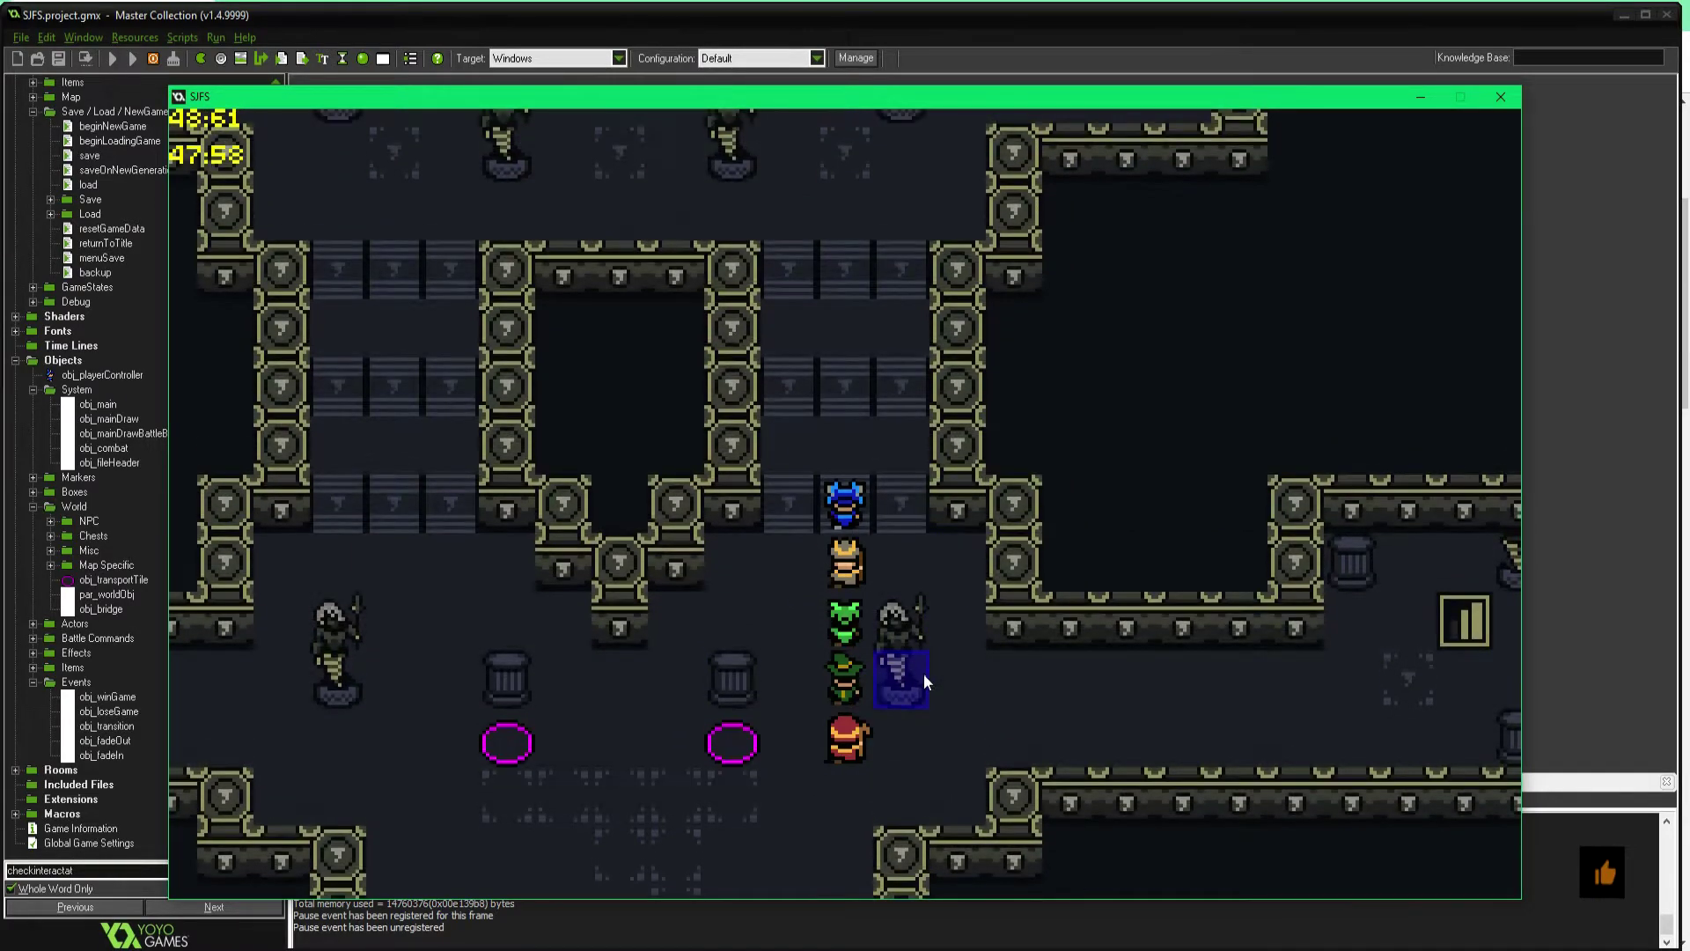
{"action": "key", "text": "Up"}
{"action": "key", "text": "Up"}
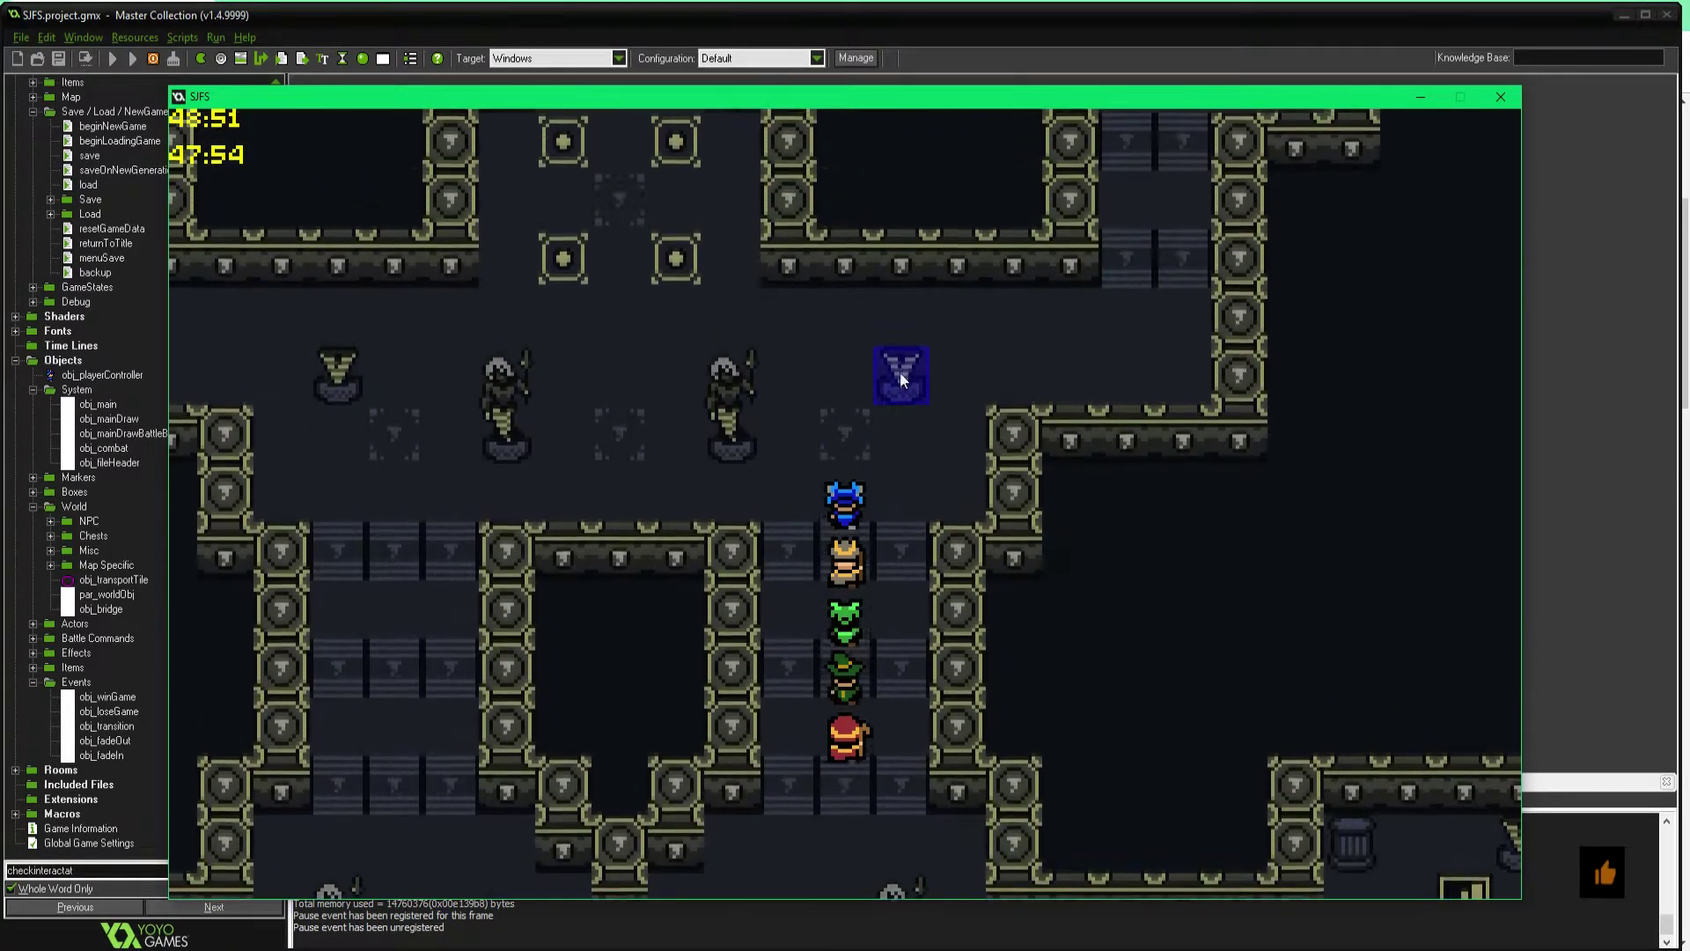
{"action": "key", "text": "Up"}
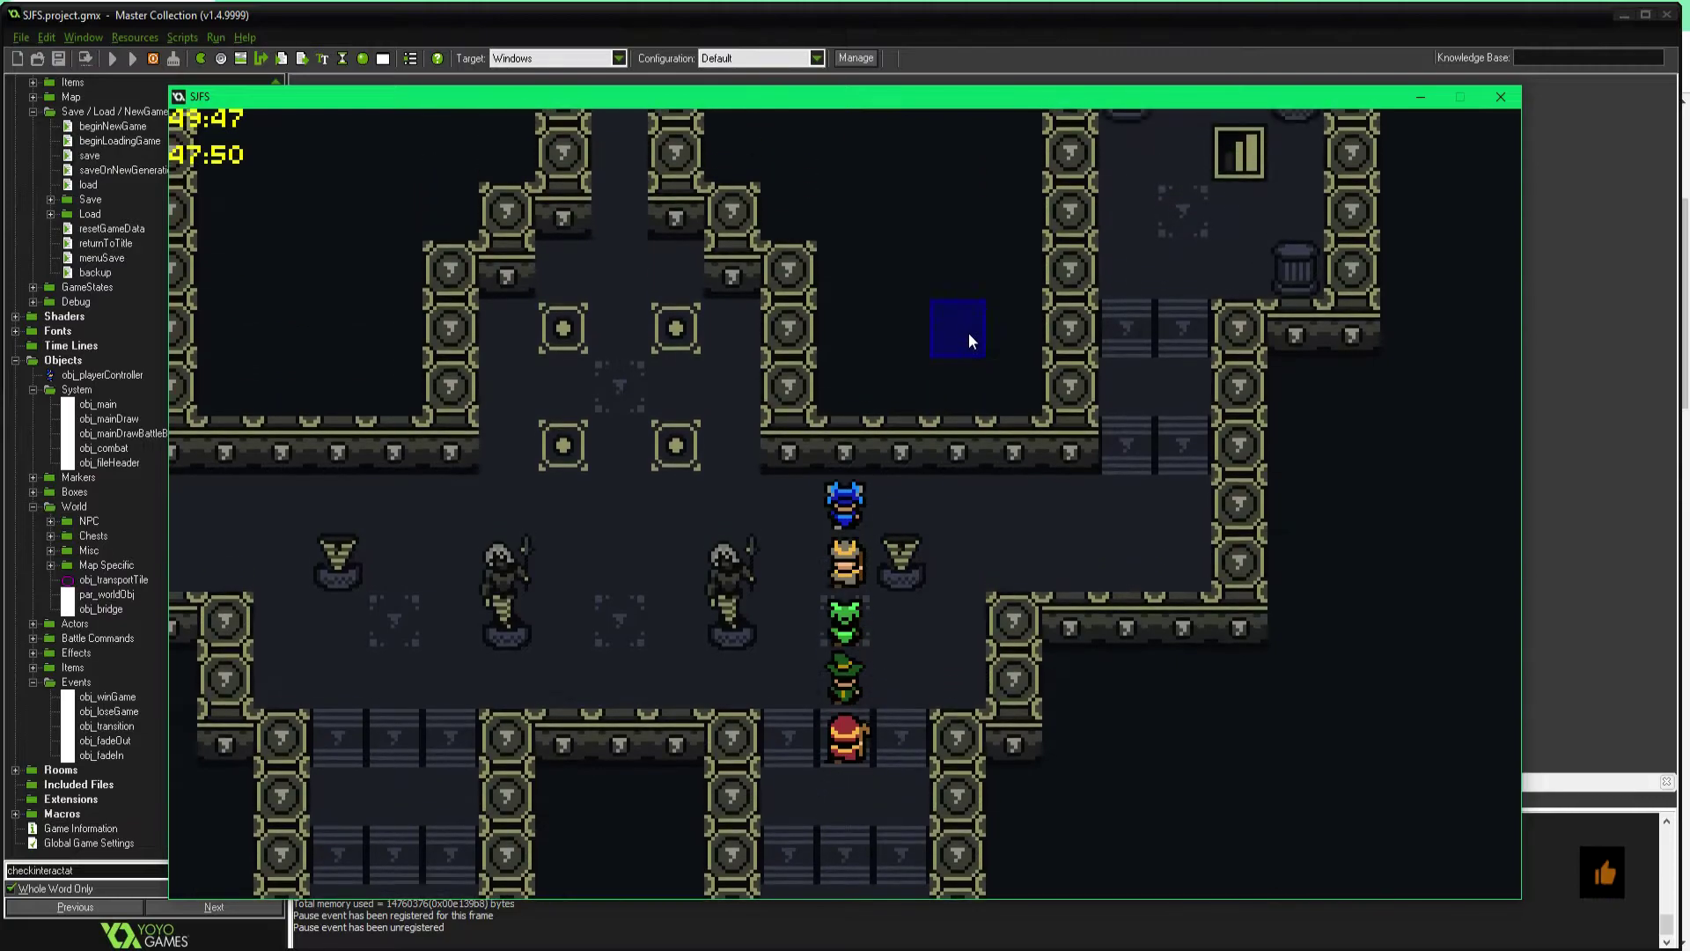
{"action": "key", "text": "Left"}
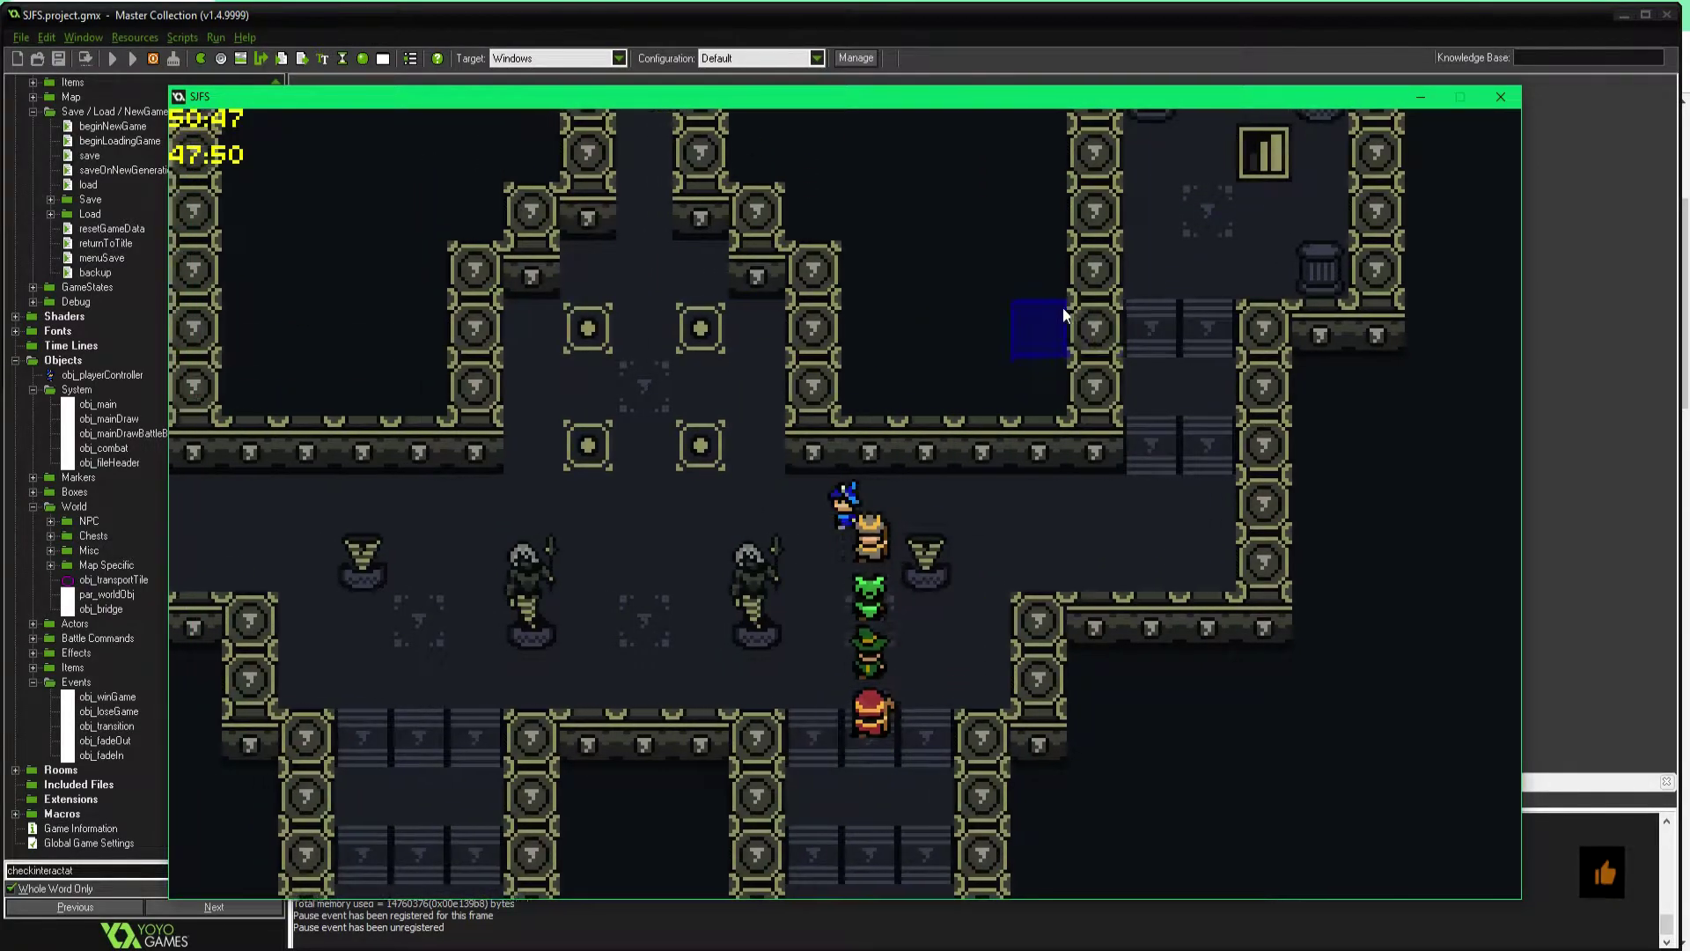
{"action": "key", "text": "Up"}
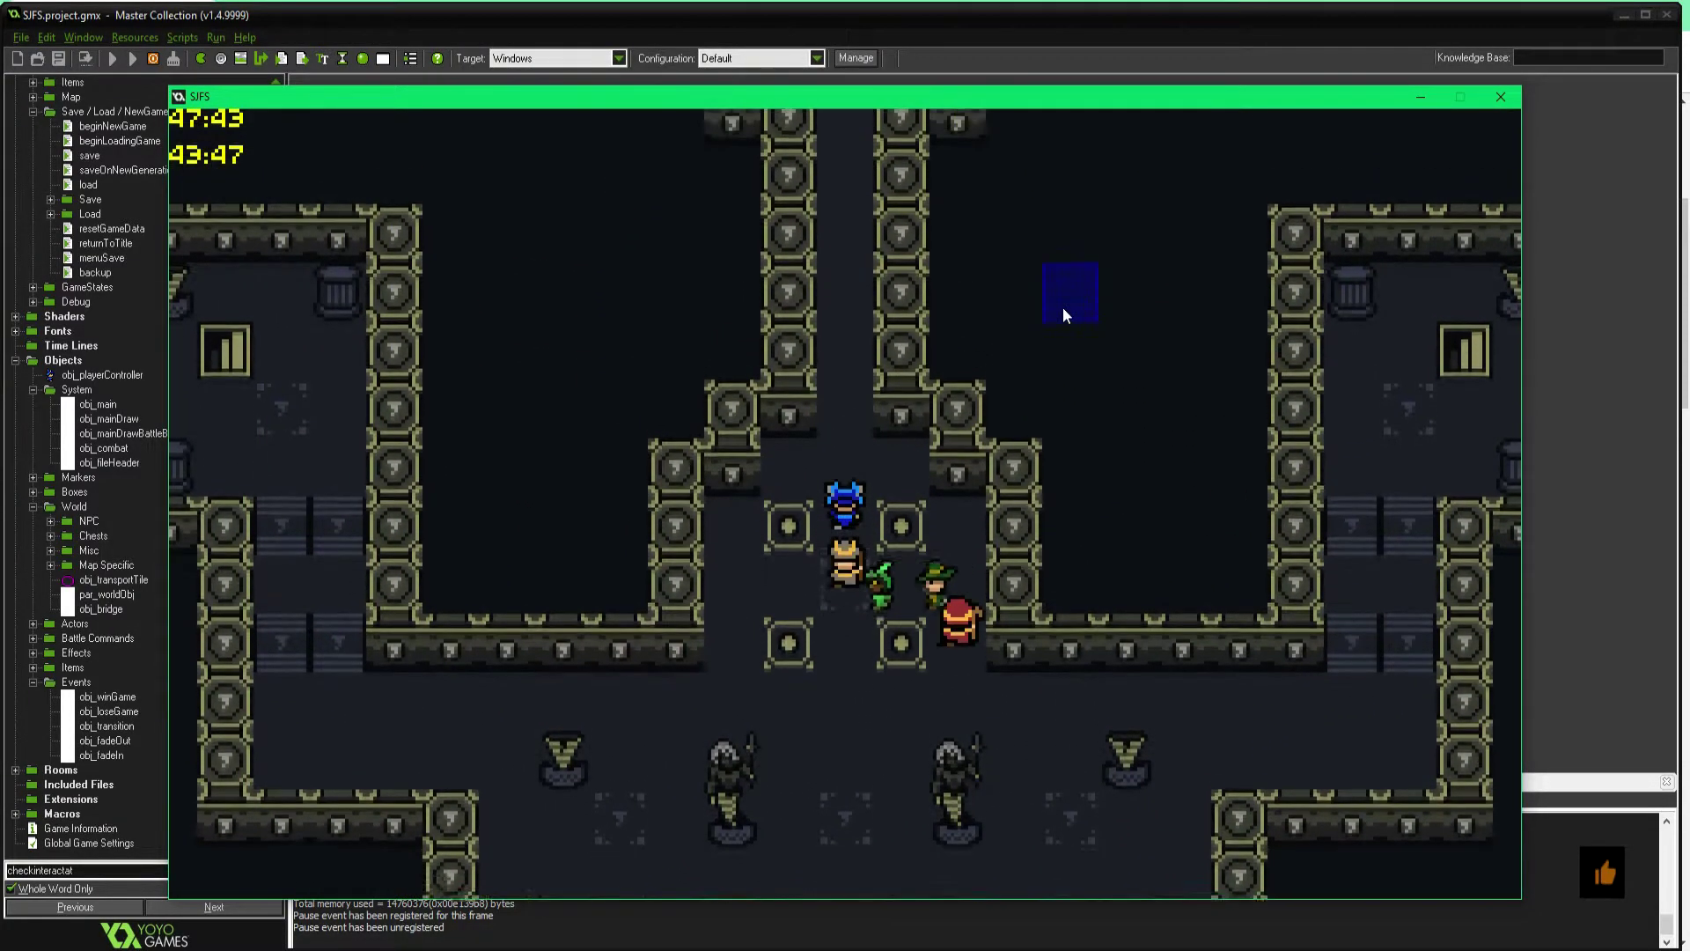
{"action": "key", "text": "Up"}
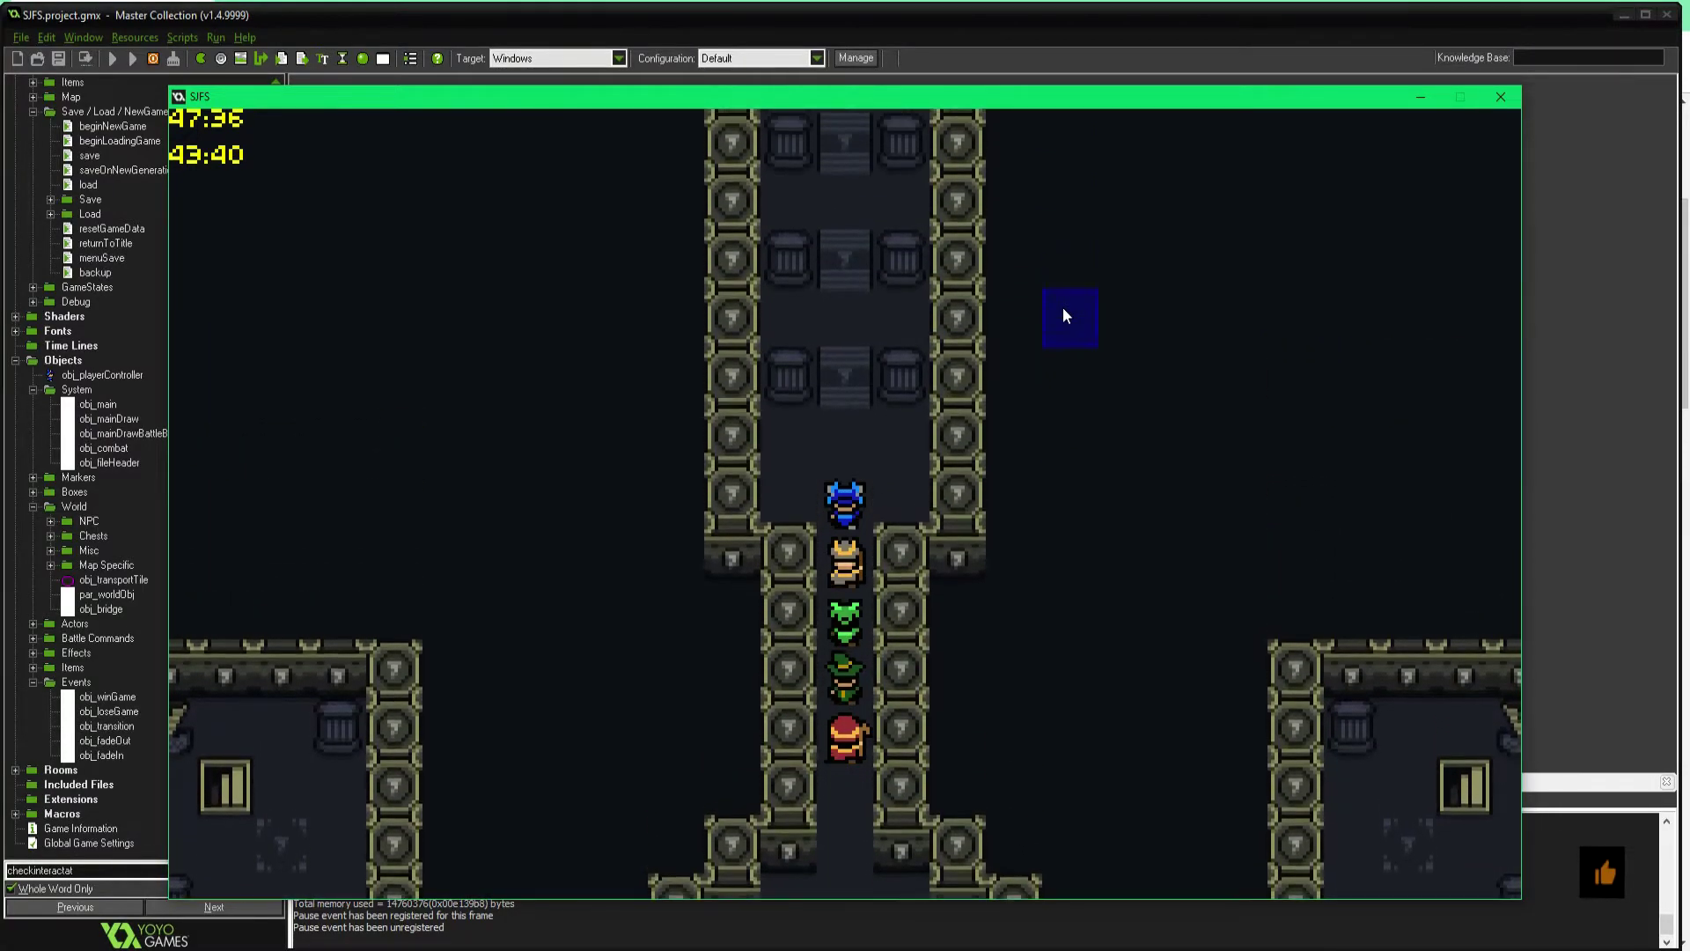
Step: Walk the party up into the stone room, back down, then right toward the dark chamber
{"action": "key", "text": "Up"}
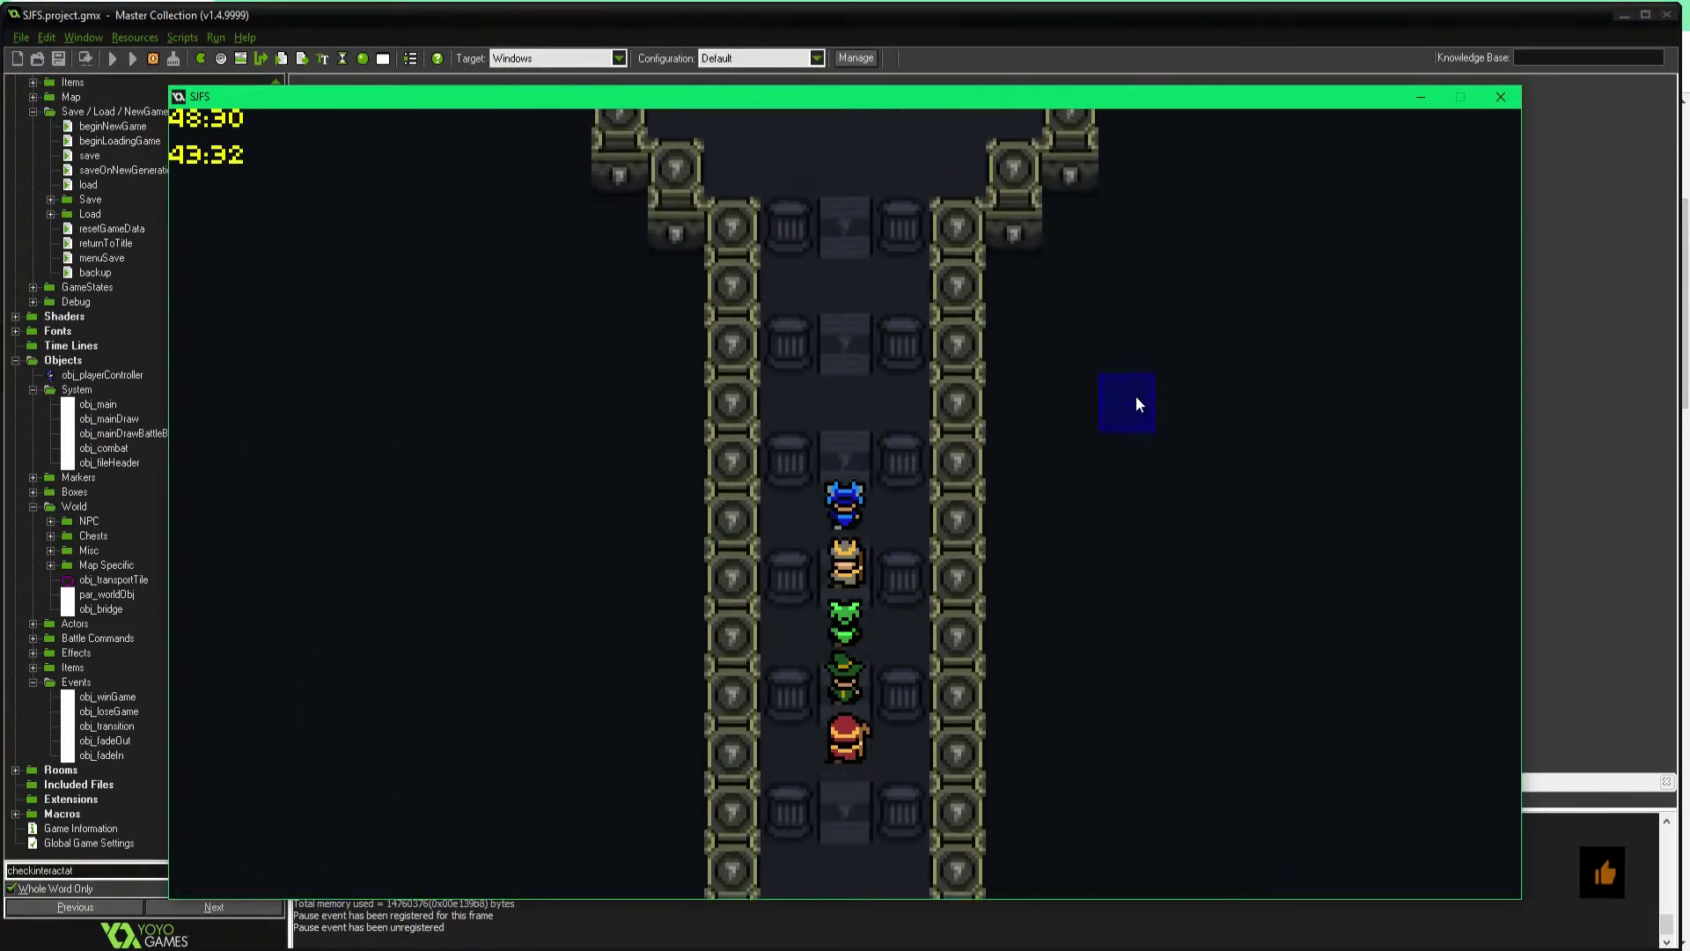
{"action": "key", "text": "Up"}
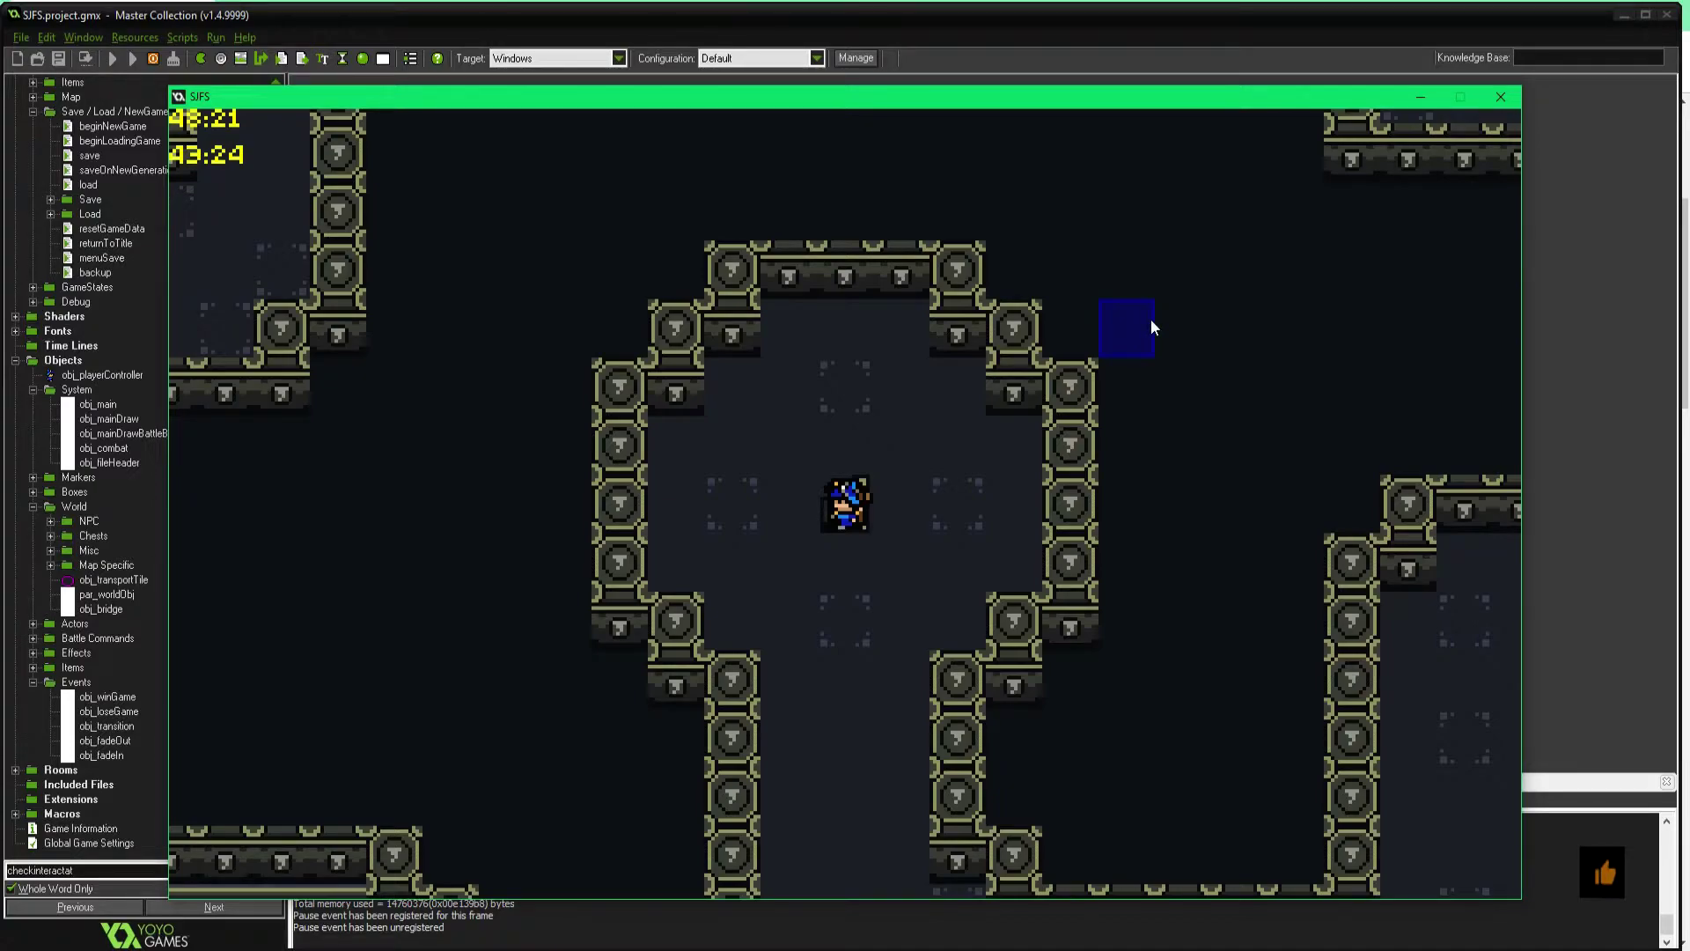
{"action": "key", "text": "Down"}
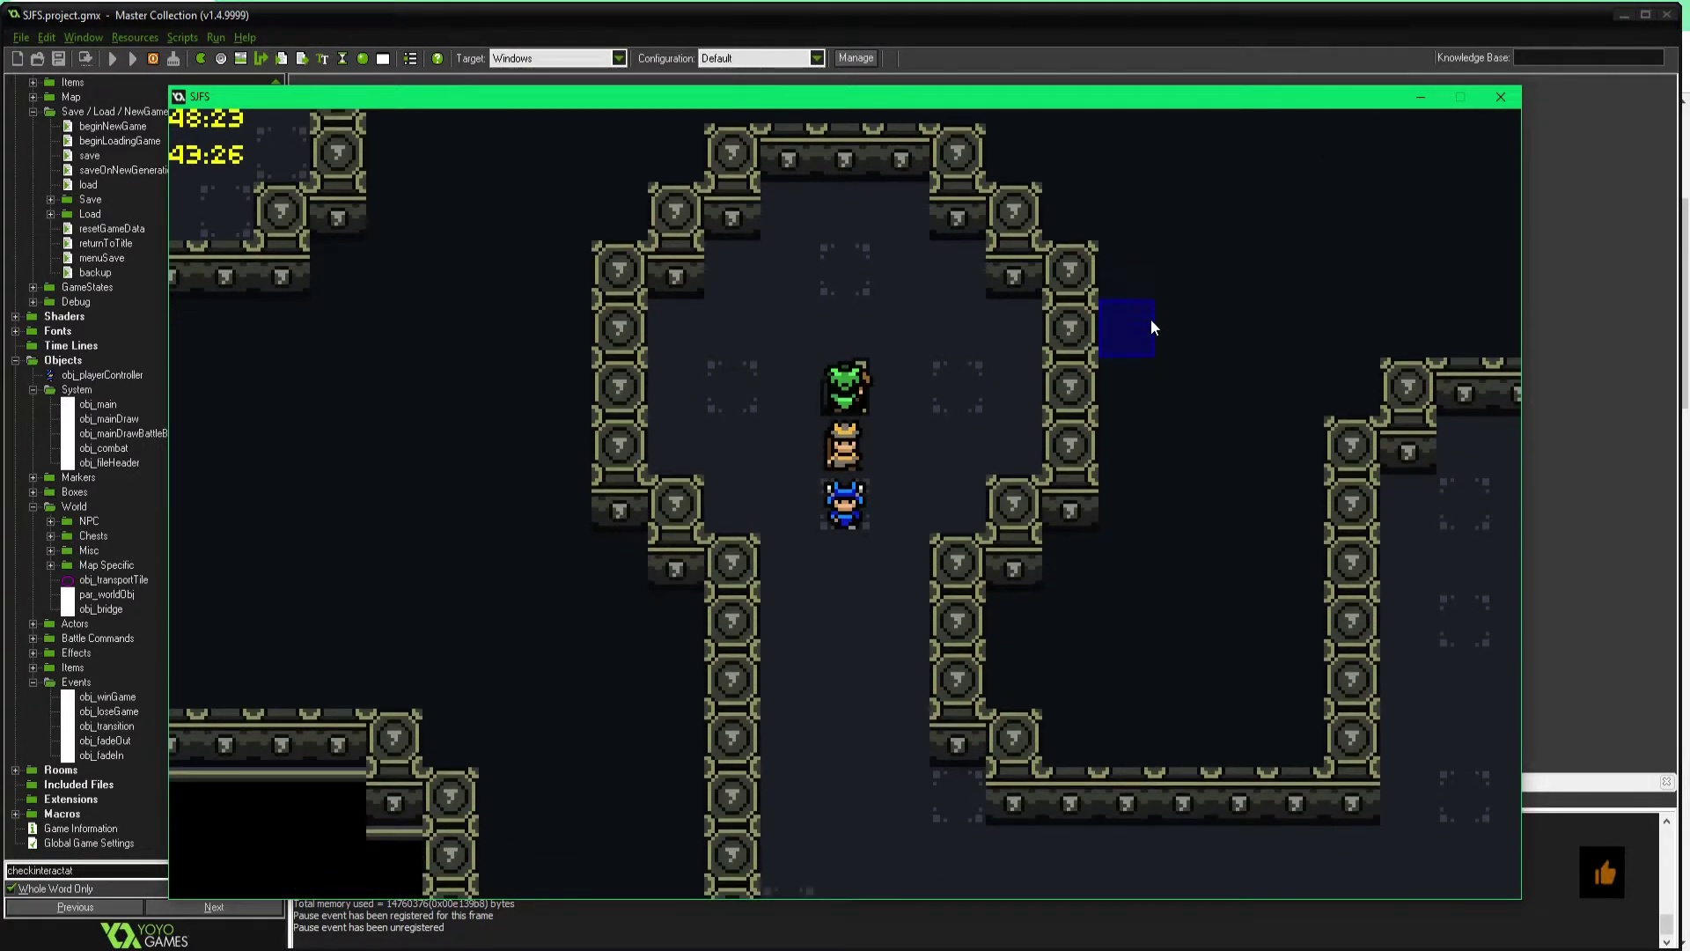
{"action": "key", "text": "Down"}
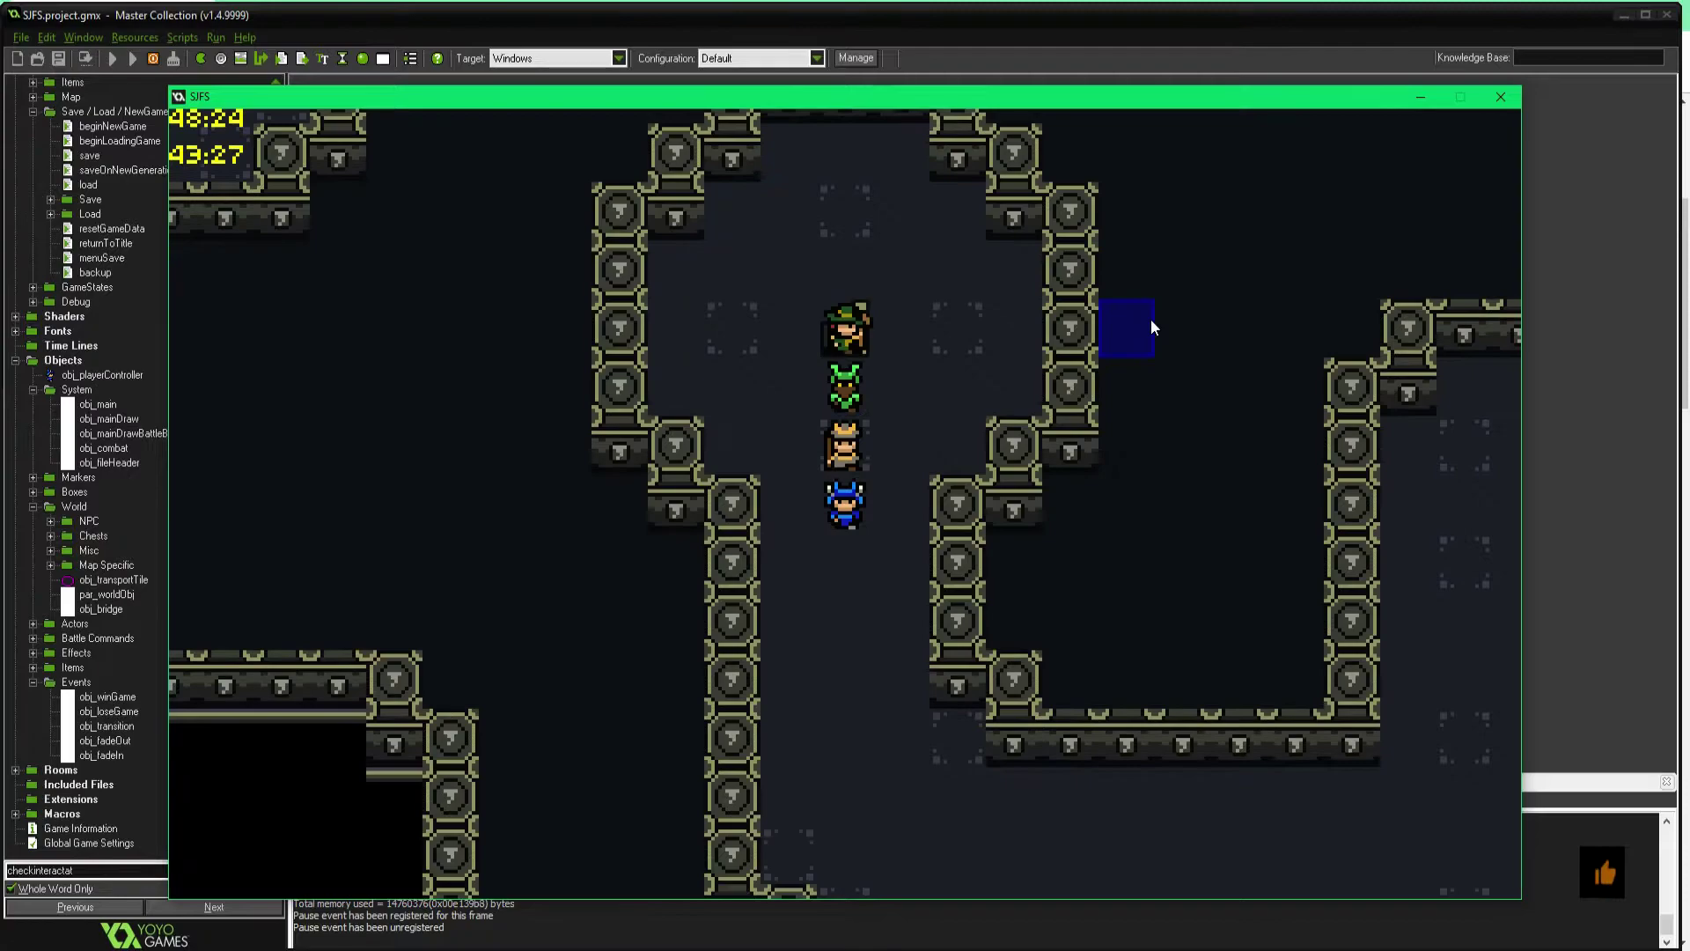
{"action": "key", "text": "Down"}
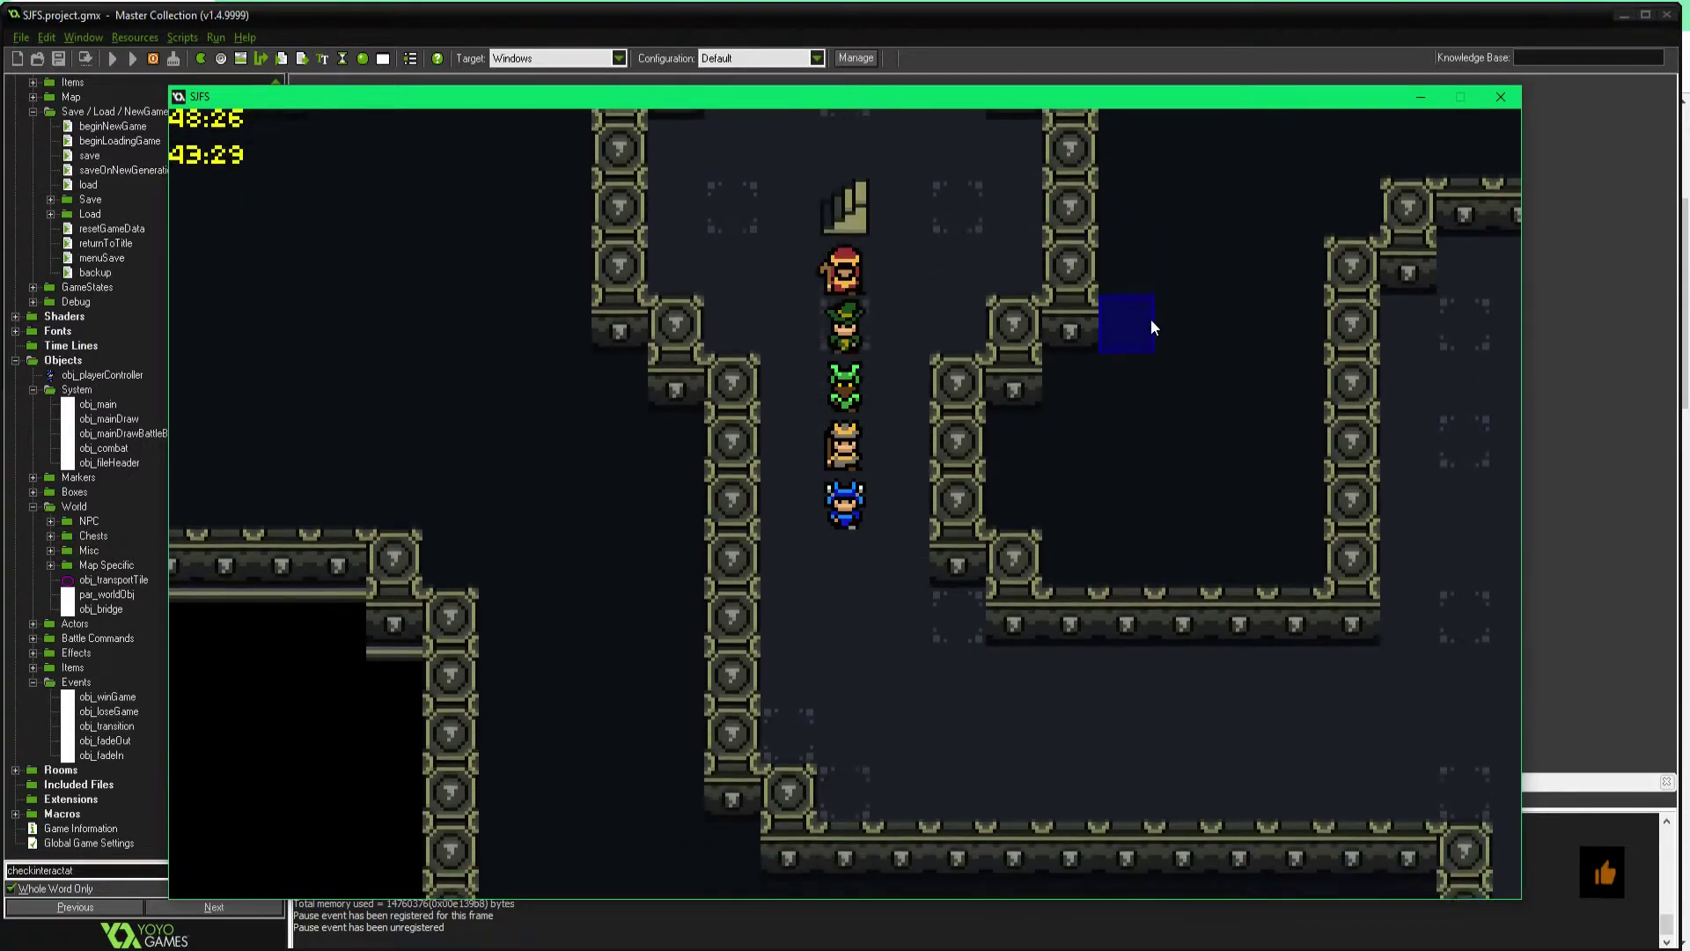
{"action": "key", "text": "Right"}
{"action": "key", "text": "Right"}
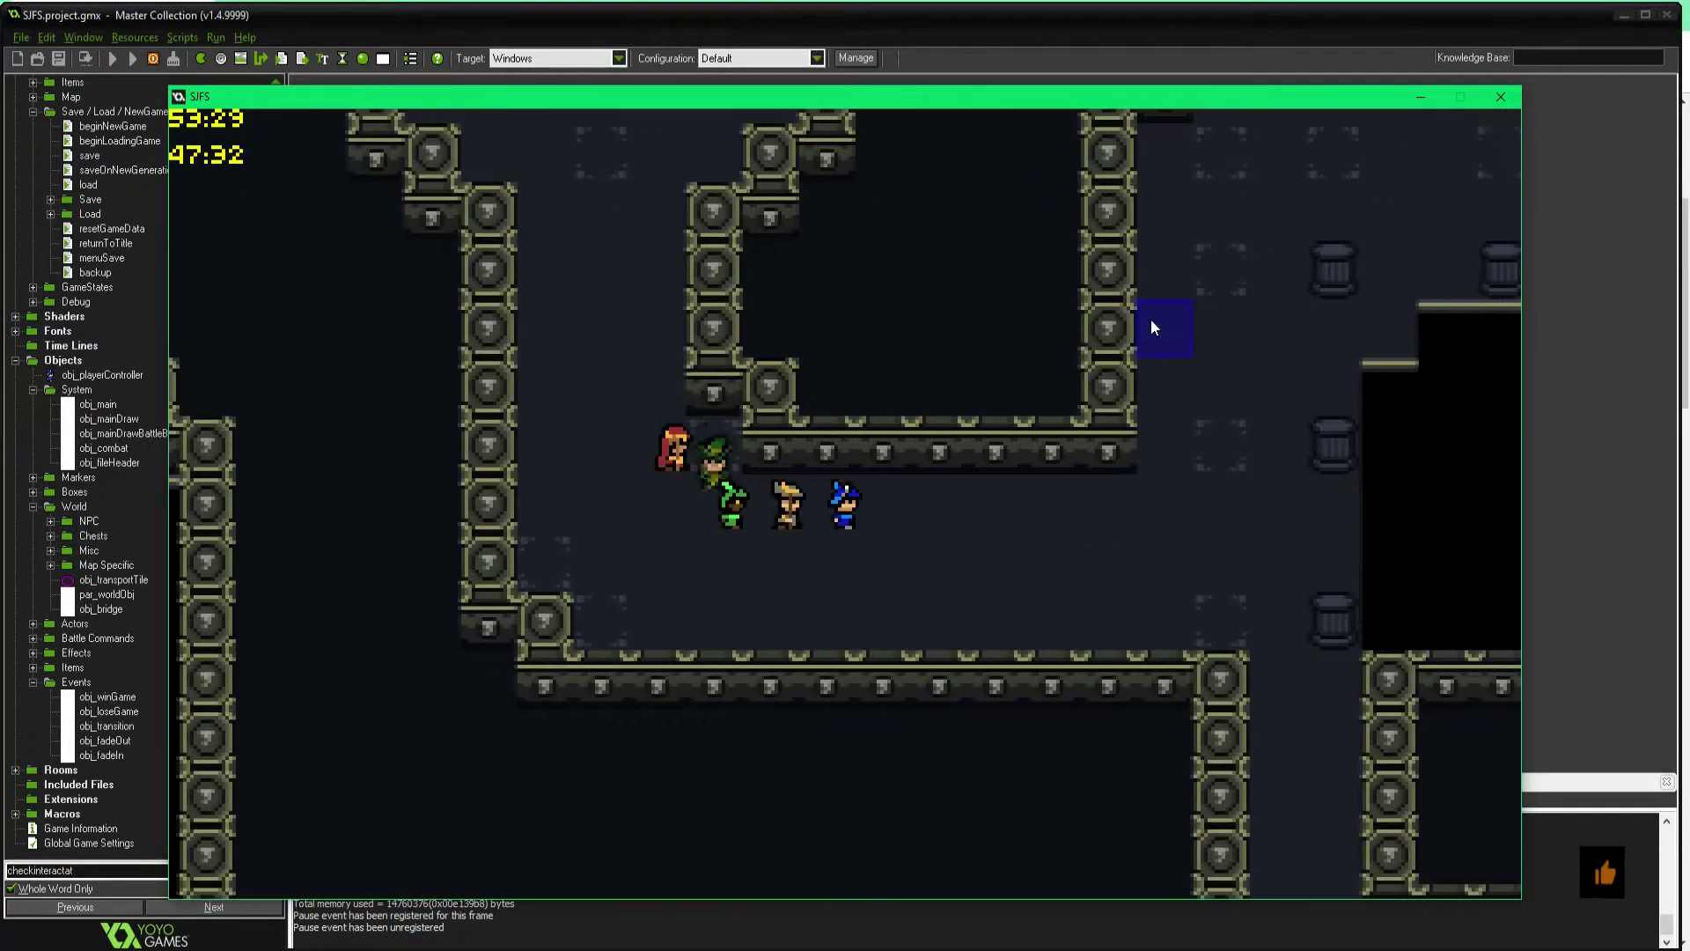
{"action": "key", "text": "Right"}
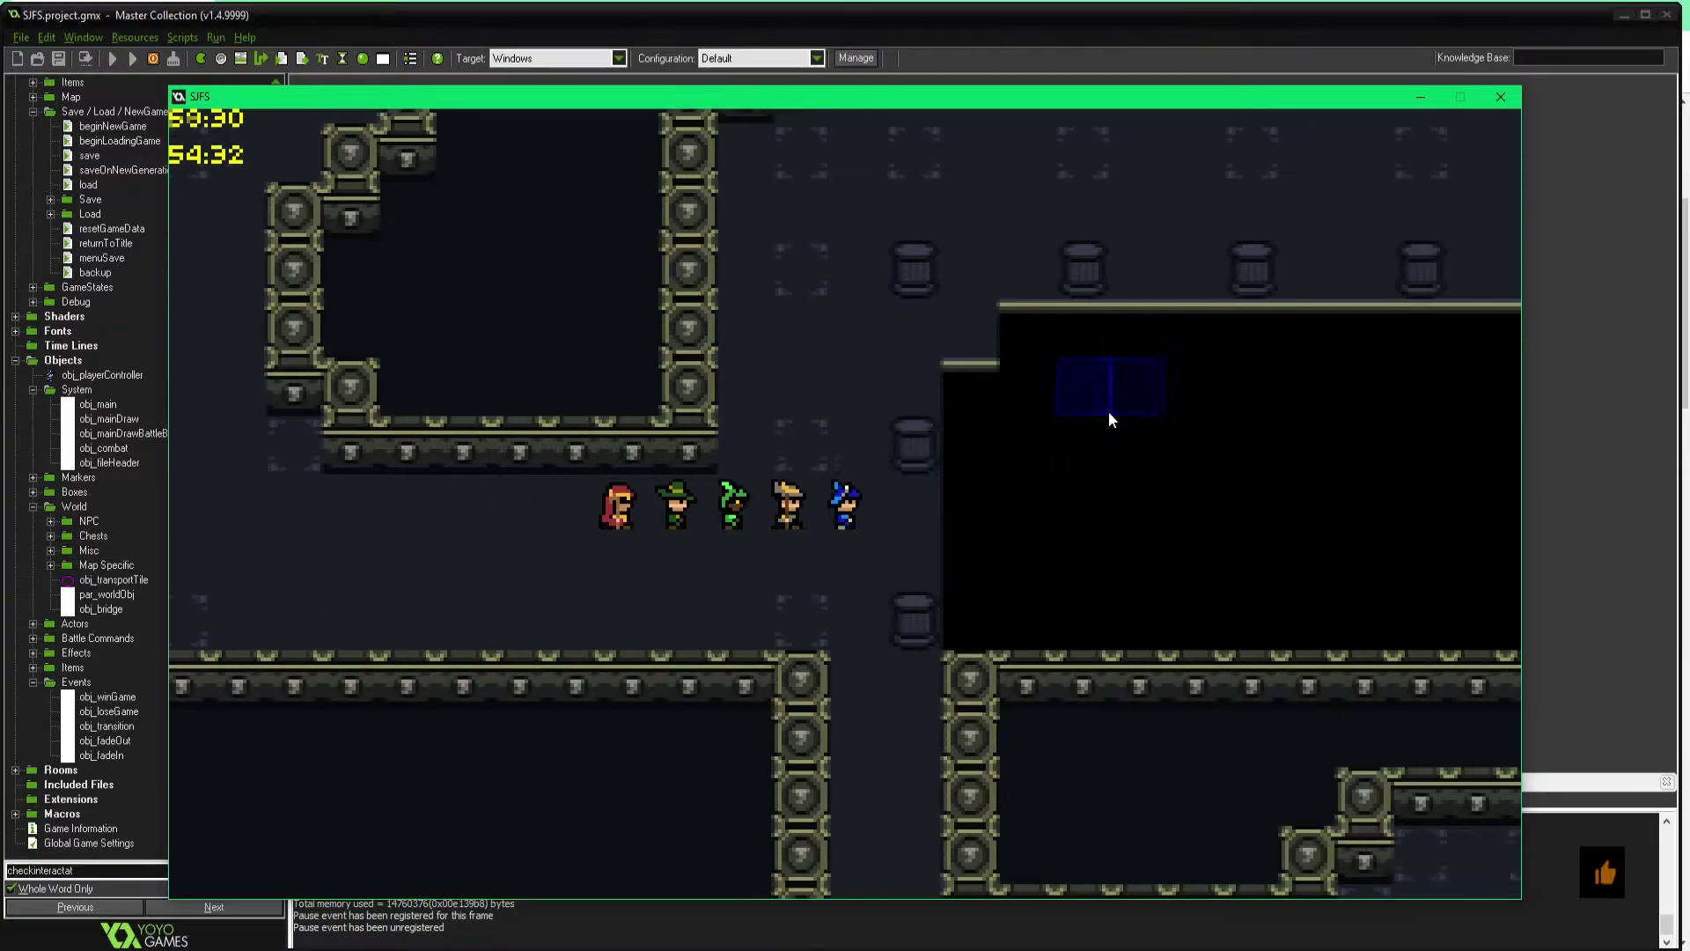
Step: Walk the party left along the corridor and up the stairs into the statue room
{"action": "key", "text": "Down"}
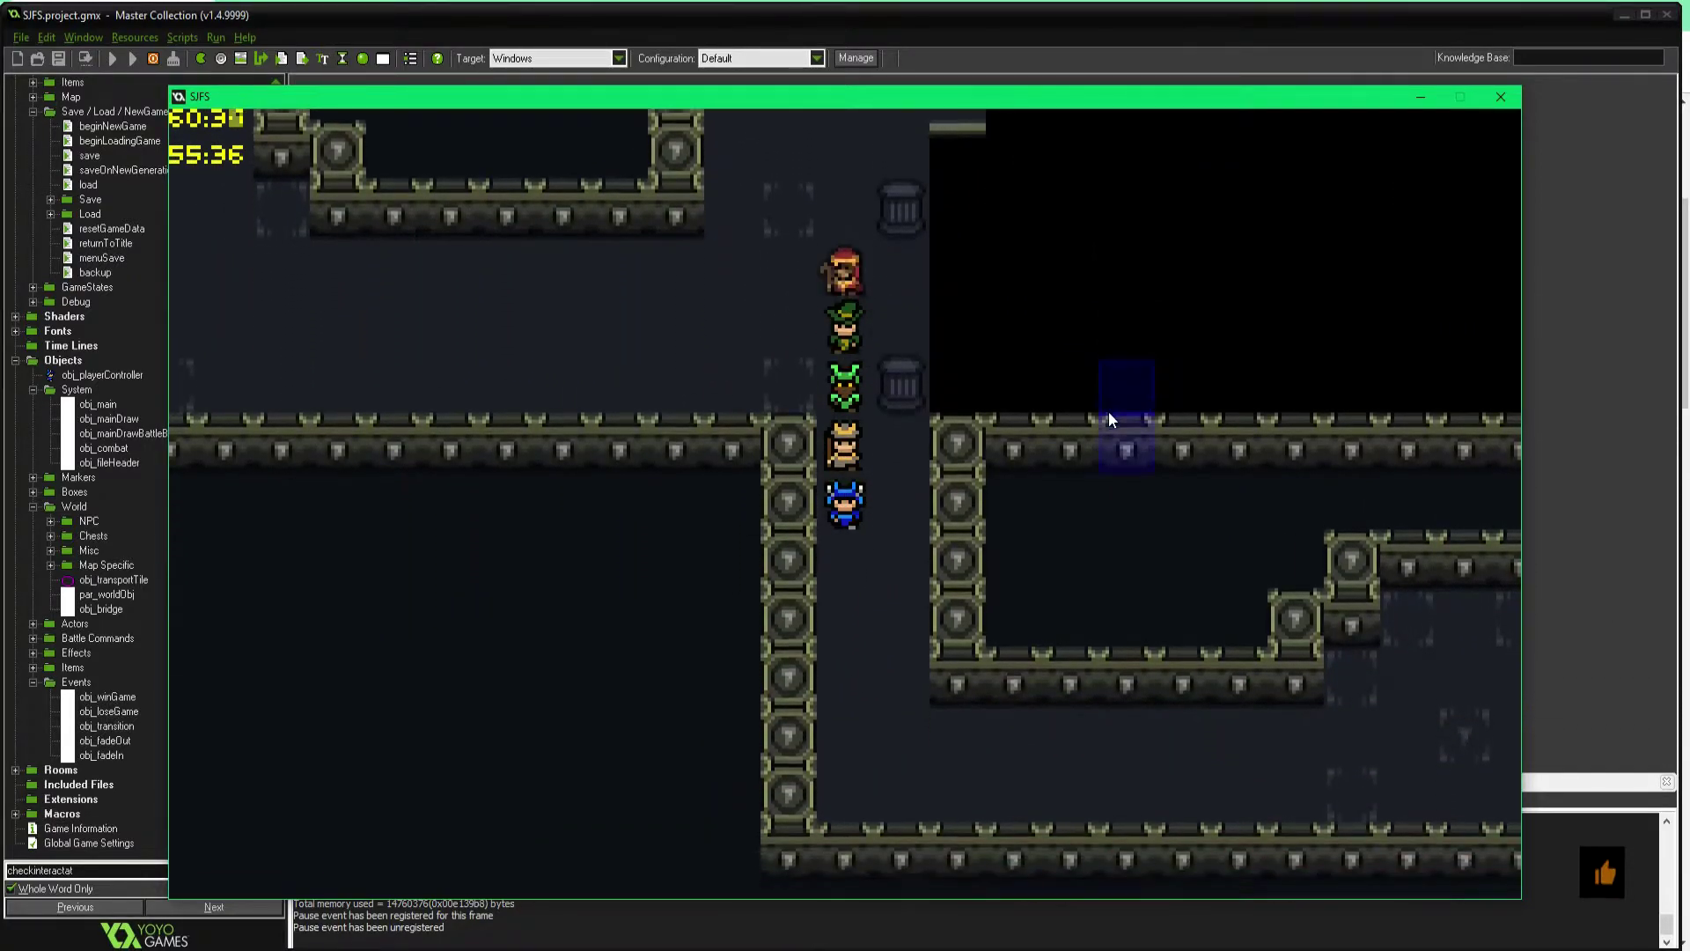
{"action": "key", "text": "Up"}
{"action": "key", "text": "Left"}
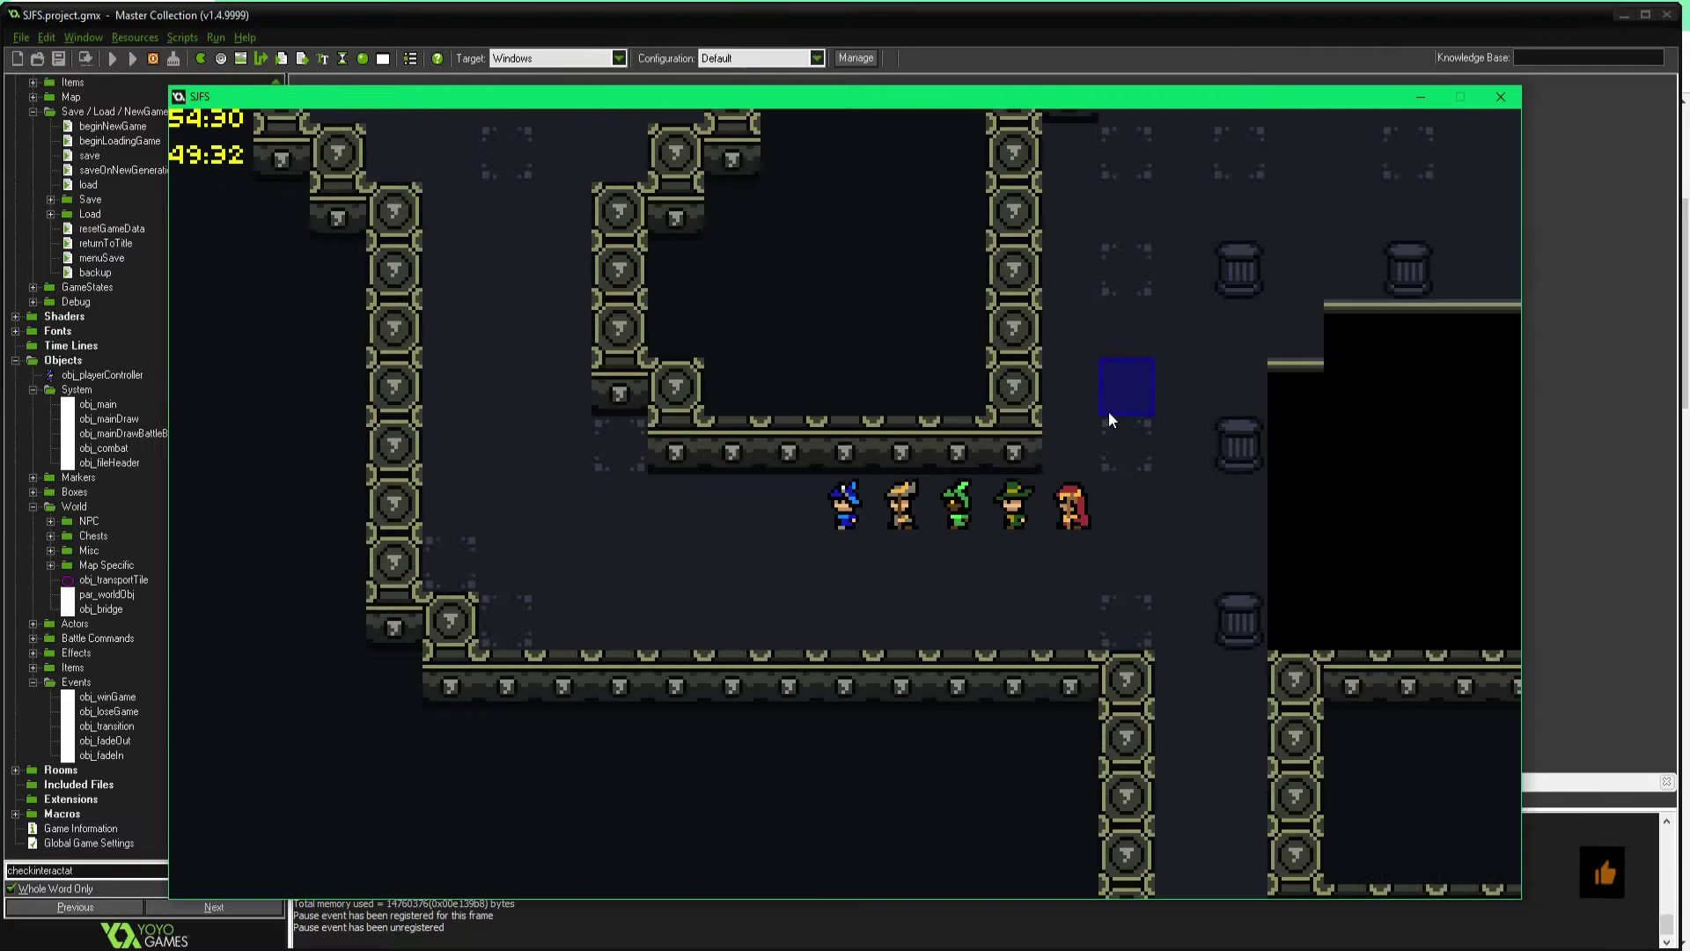
{"action": "key", "text": "Left"}
{"action": "key", "text": "Up"}
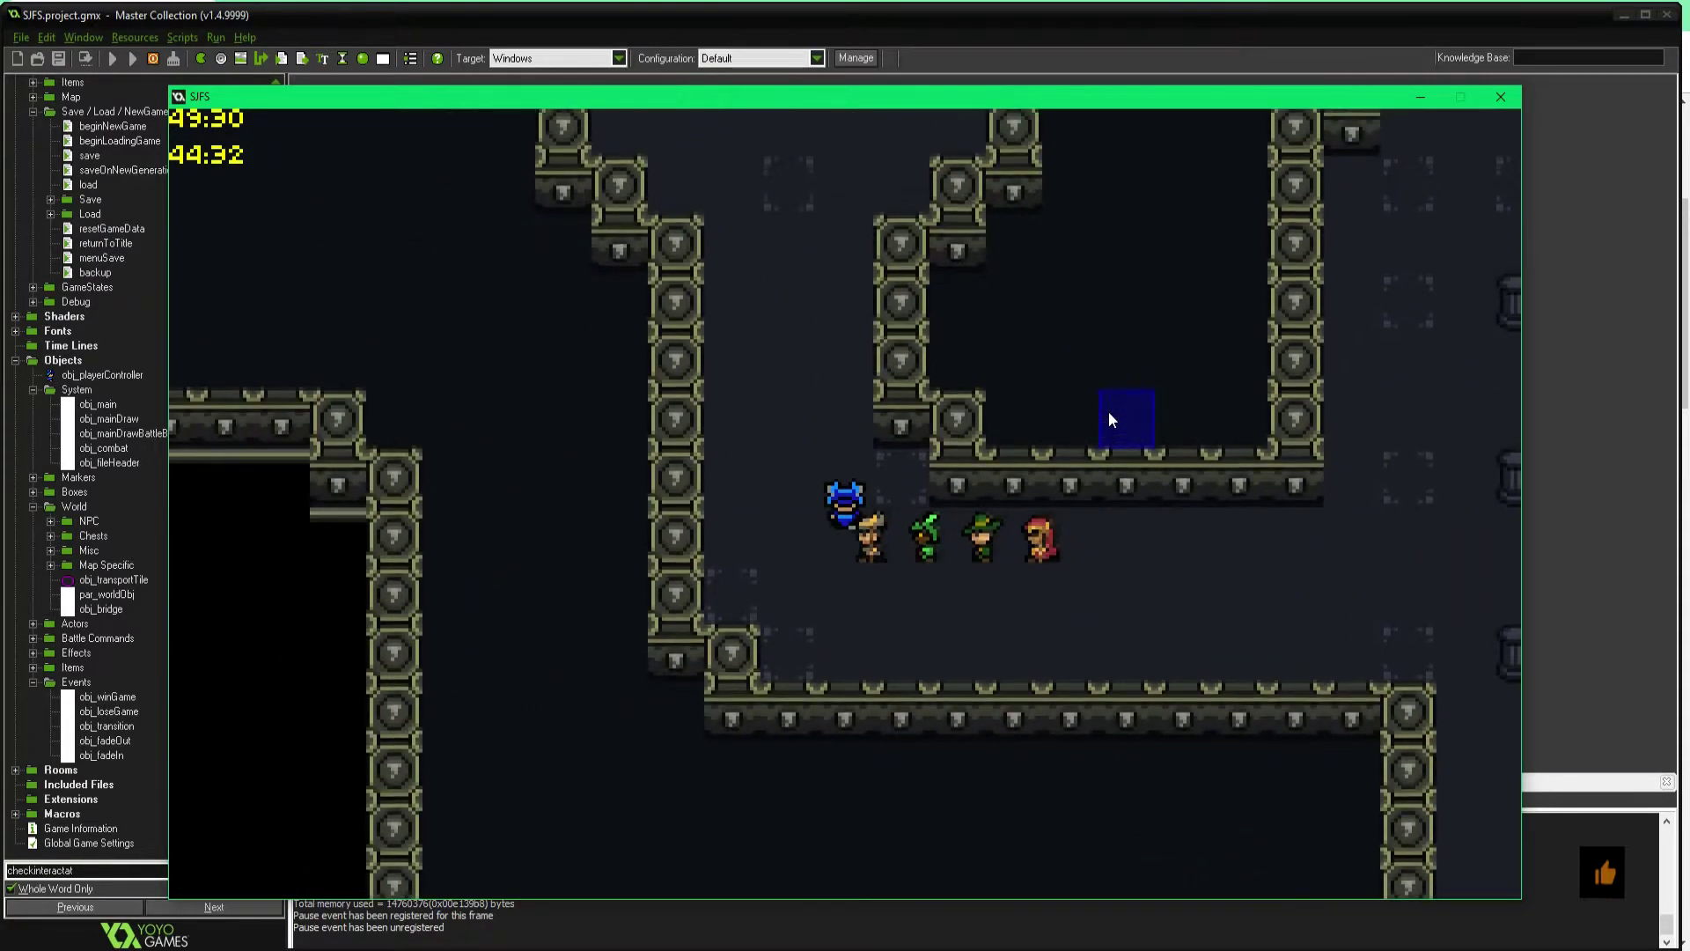
{"action": "key", "text": "Up"}
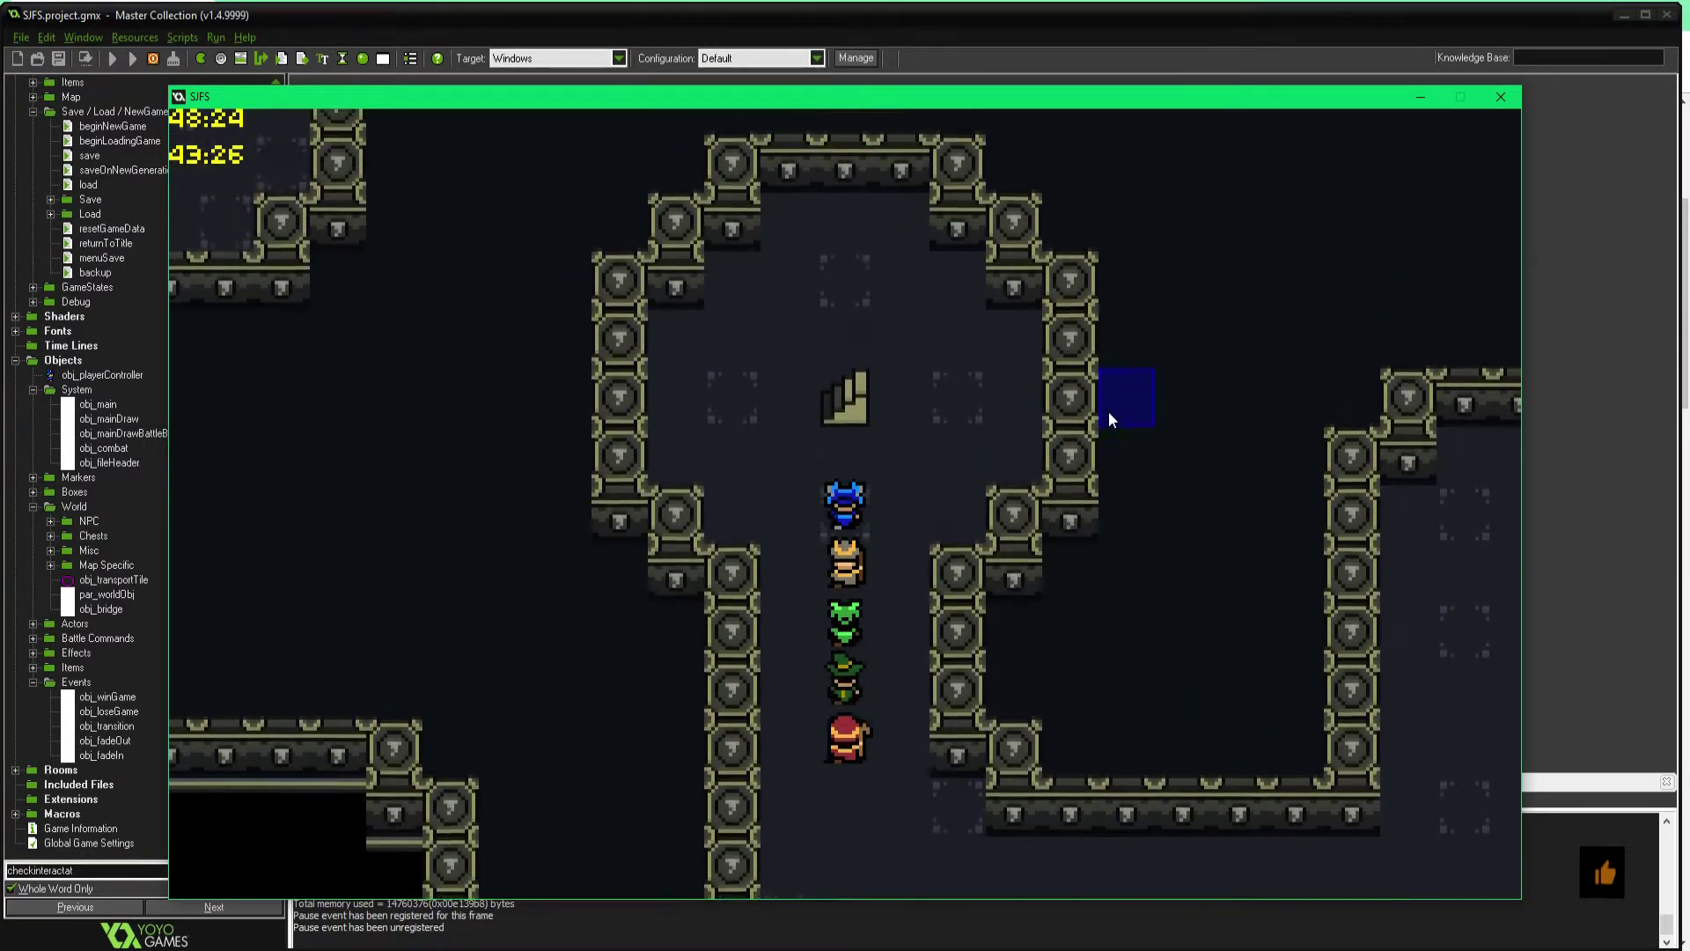
Step: Lead the party down through the statue room and pillared hall past the magenta circles
{"action": "key", "text": "Down"}
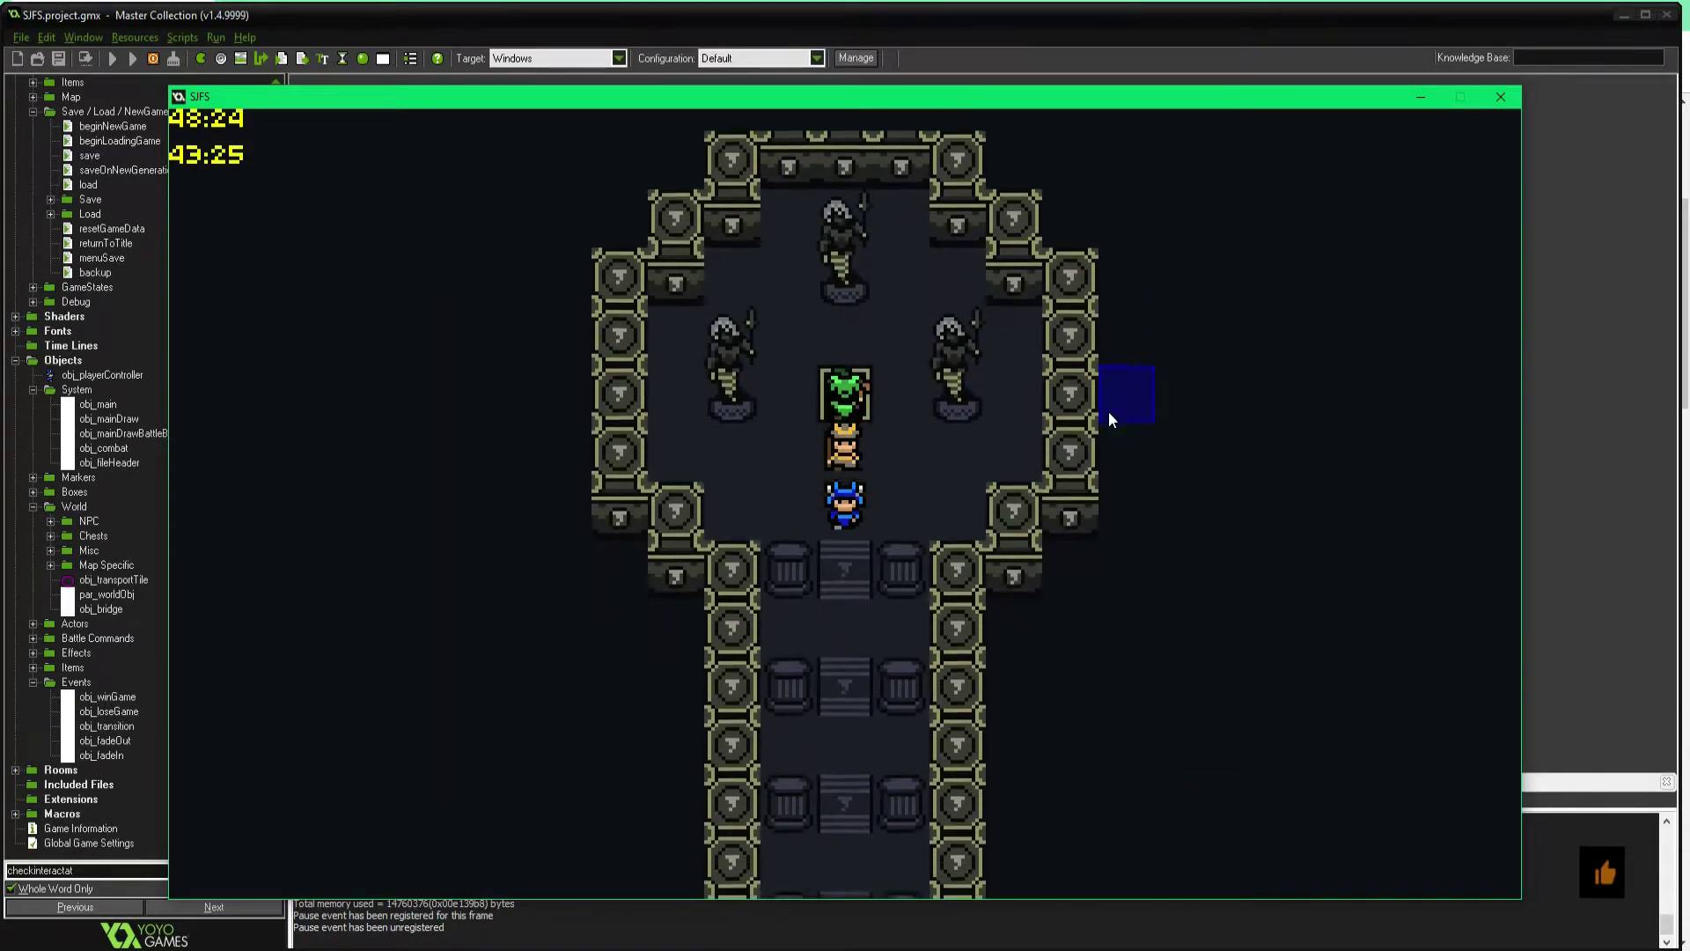
{"action": "key", "text": "Down"}
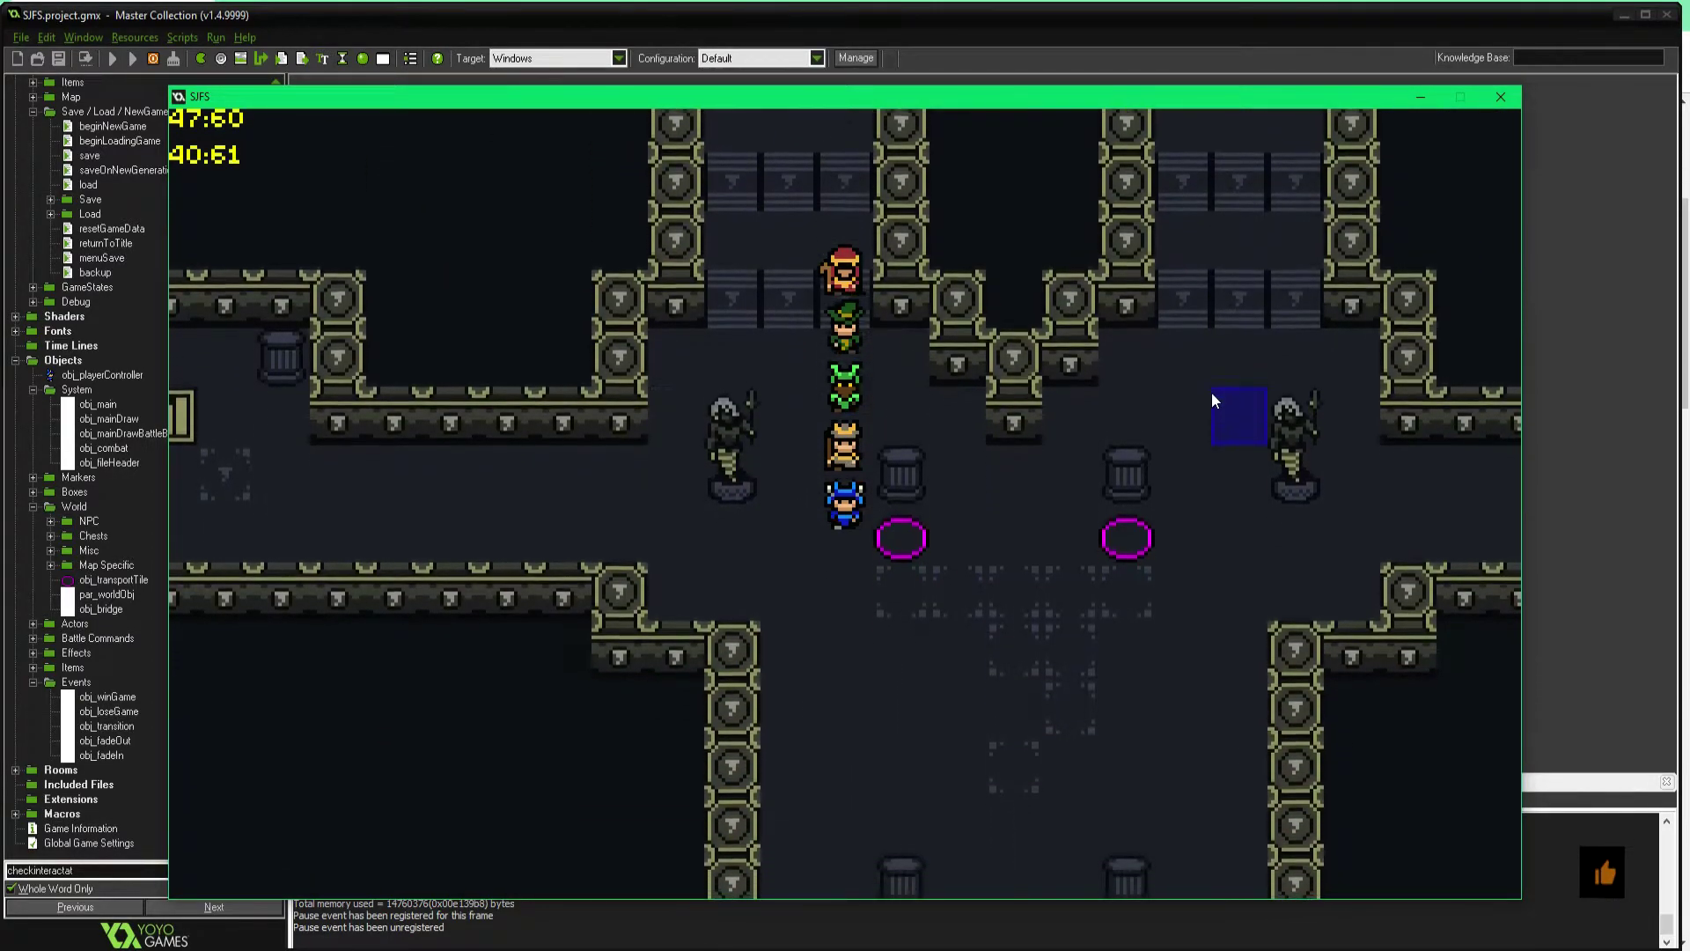
{"action": "key", "text": "Right"}
{"action": "key", "text": "Right"}
{"action": "key", "text": "Down"}
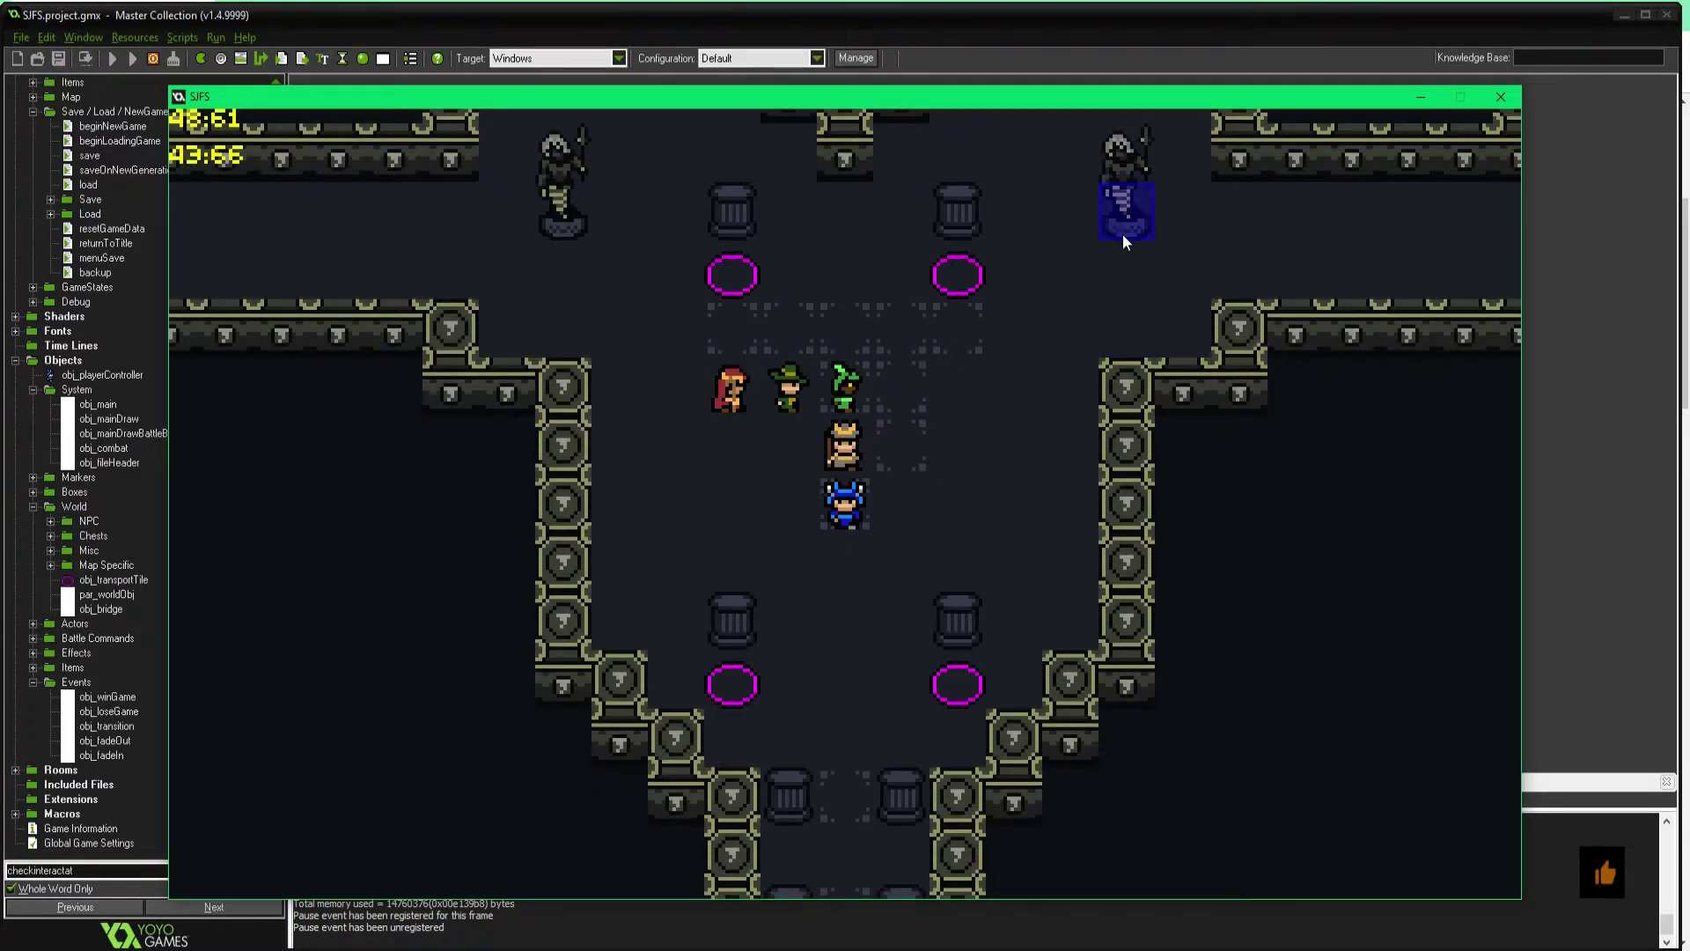
{"action": "key", "text": "Up"}
{"action": "key", "text": "Up"}
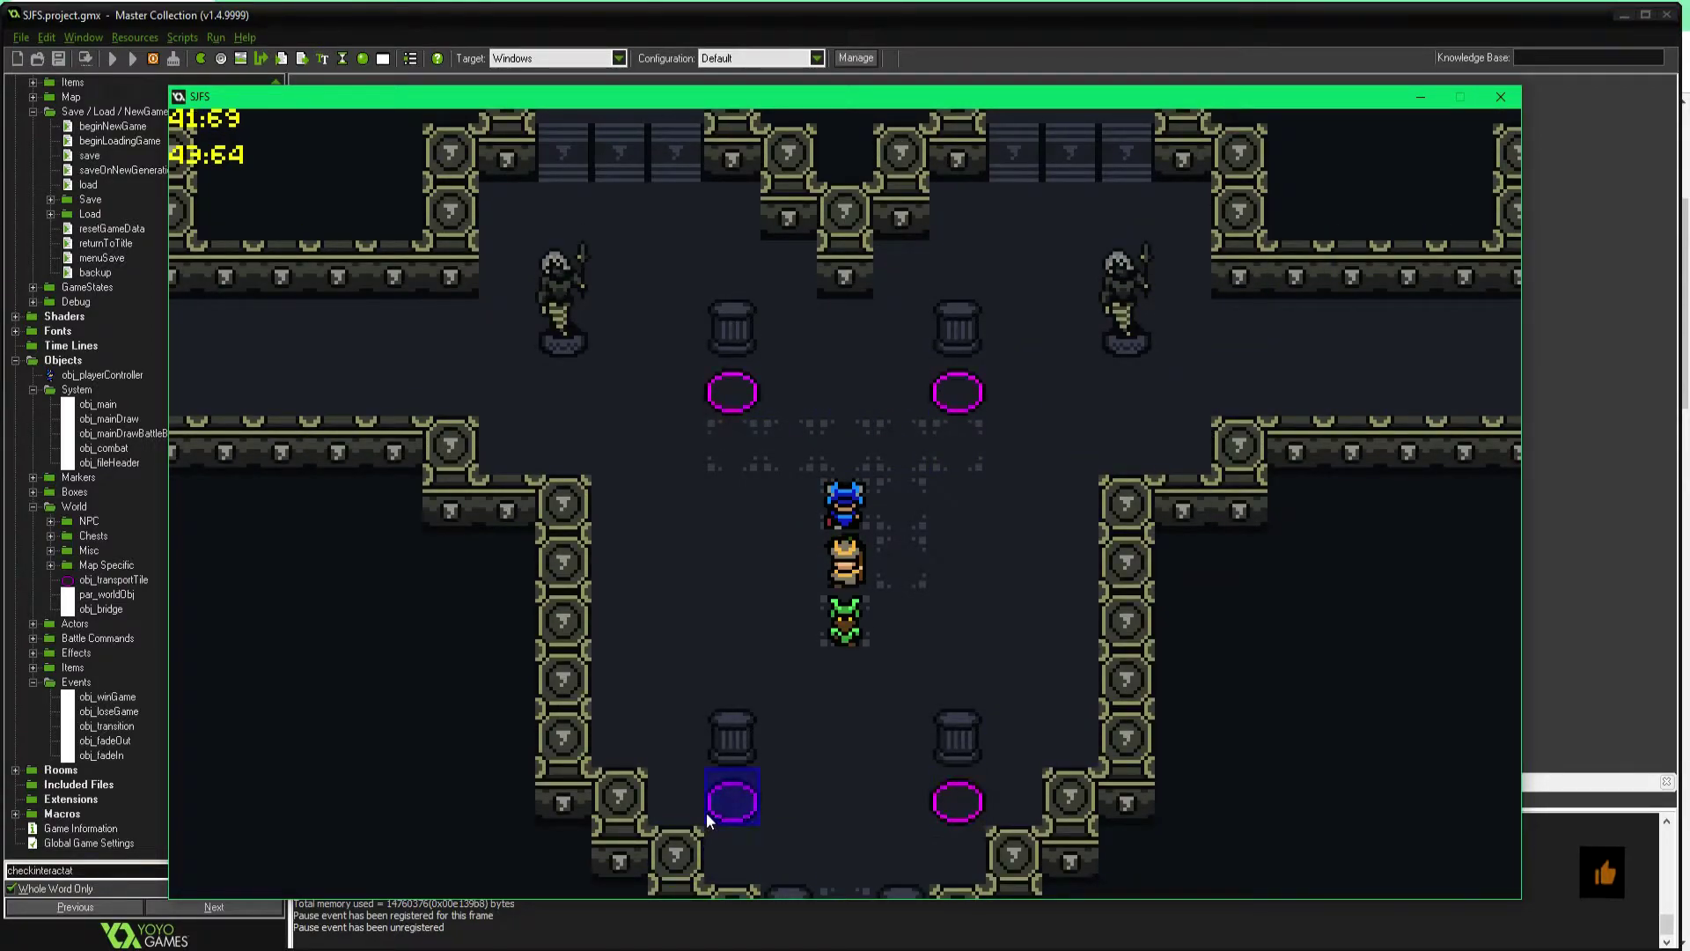
{"action": "key", "text": "Down"}
{"action": "key", "text": "Down"}
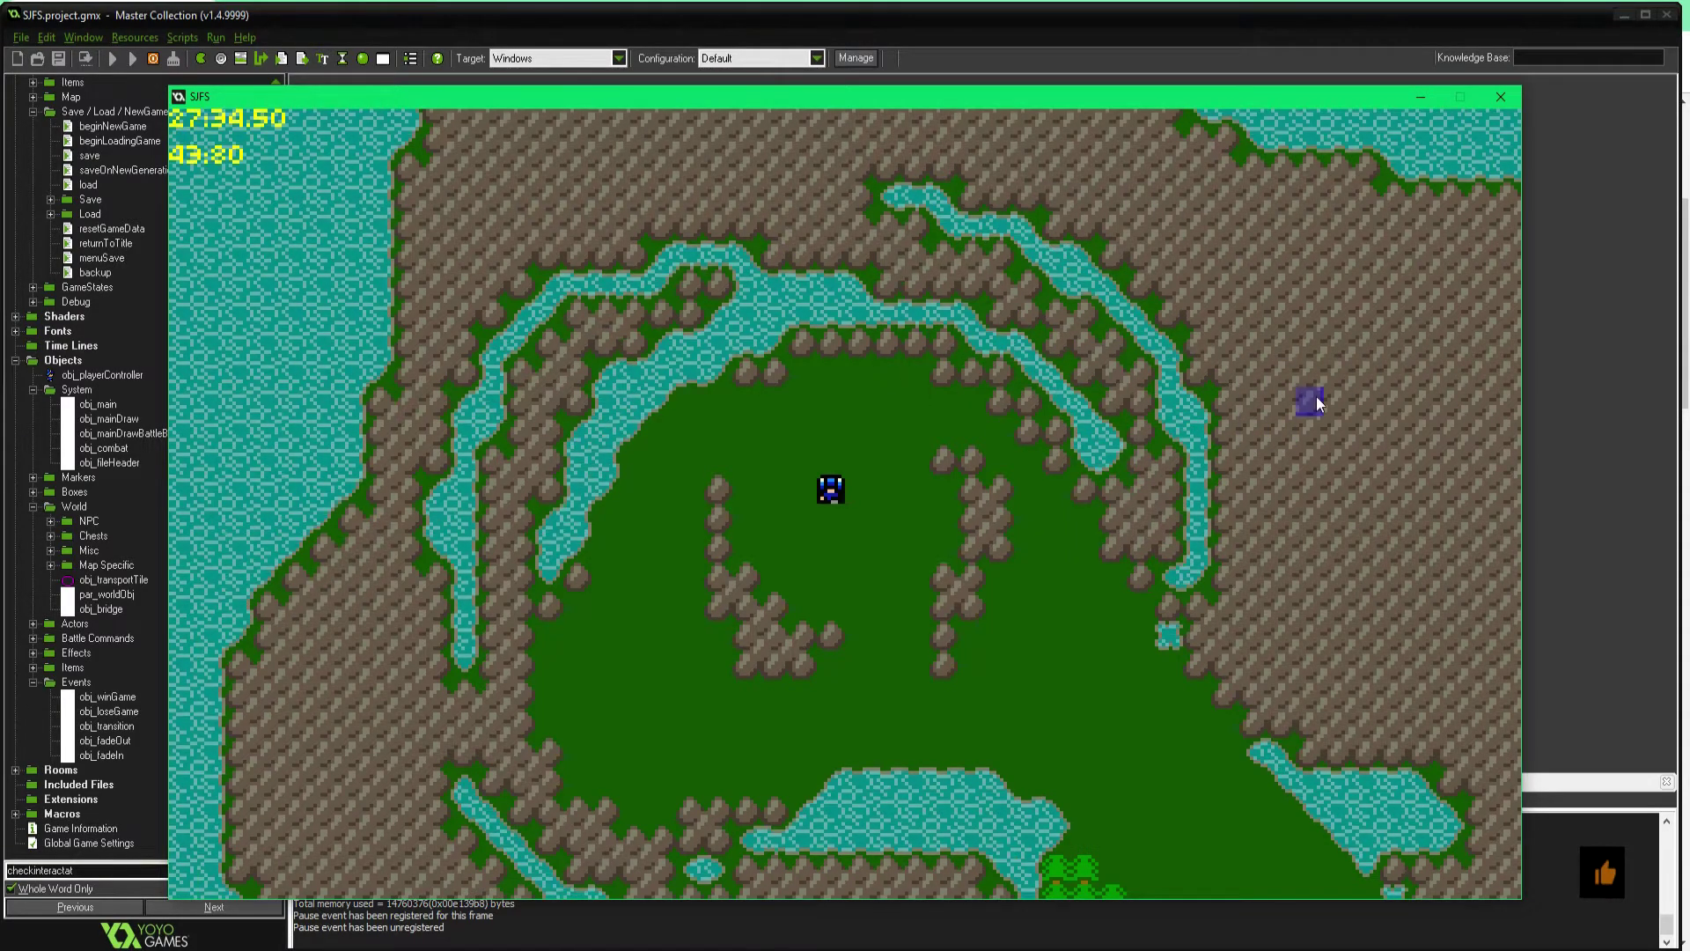
Step: Walk the party onto the world map, then right and north beside the small structure
{"action": "key", "text": "Down"}
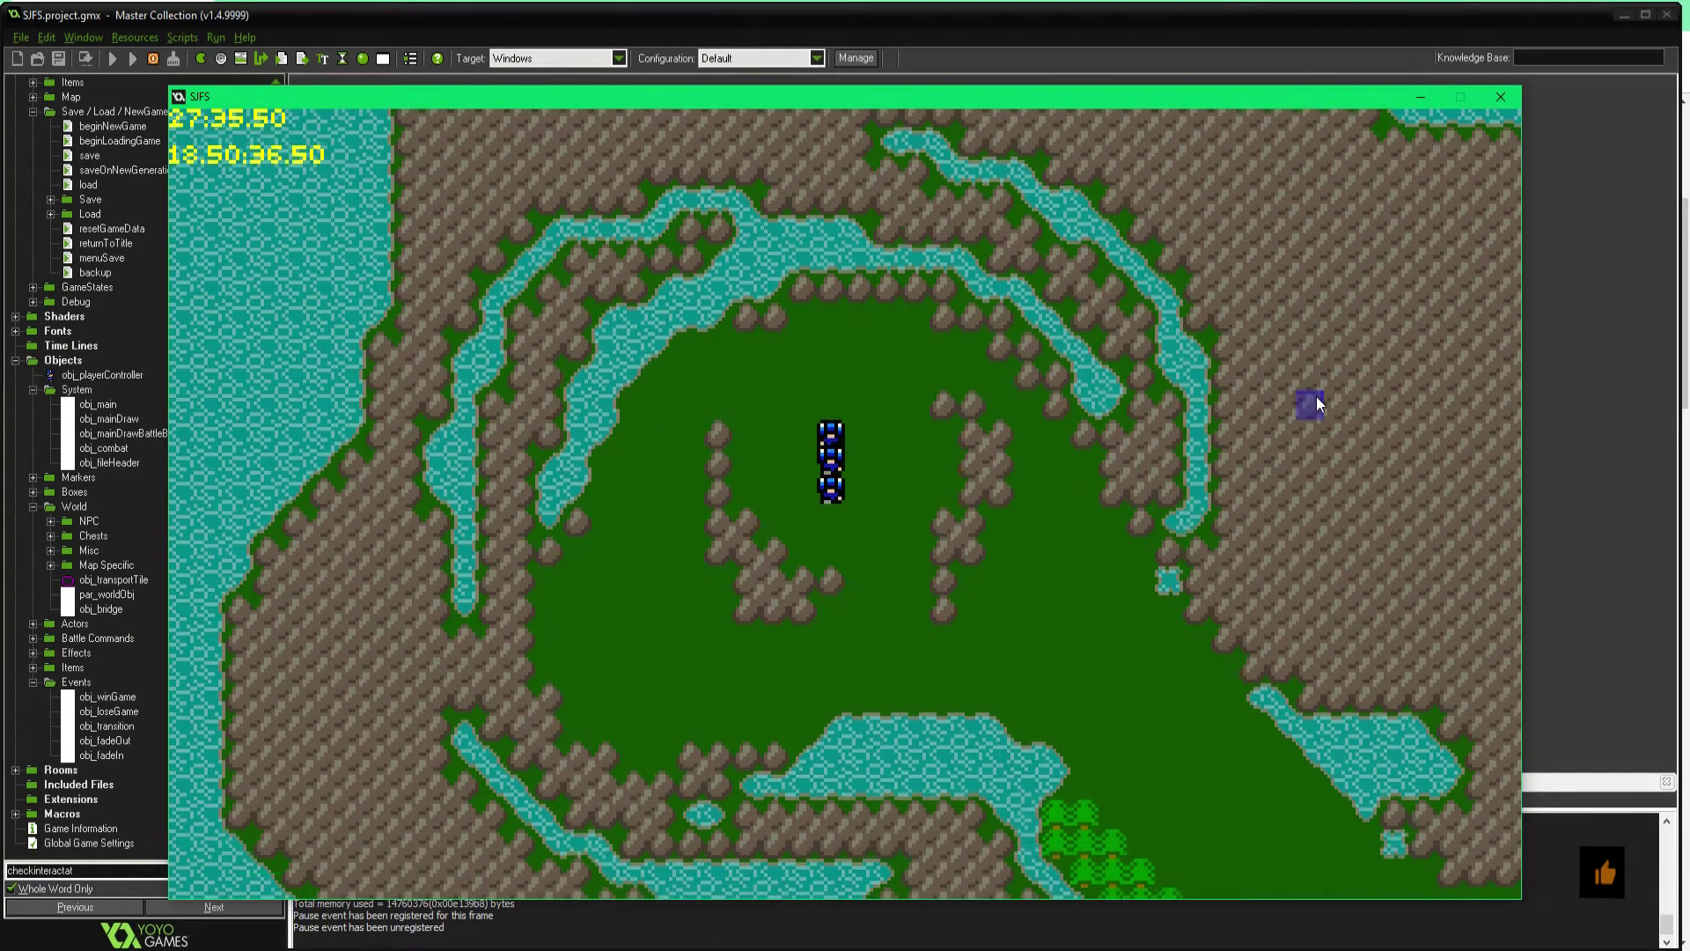
{"action": "key", "text": "Right"}
{"action": "key", "text": "Up"}
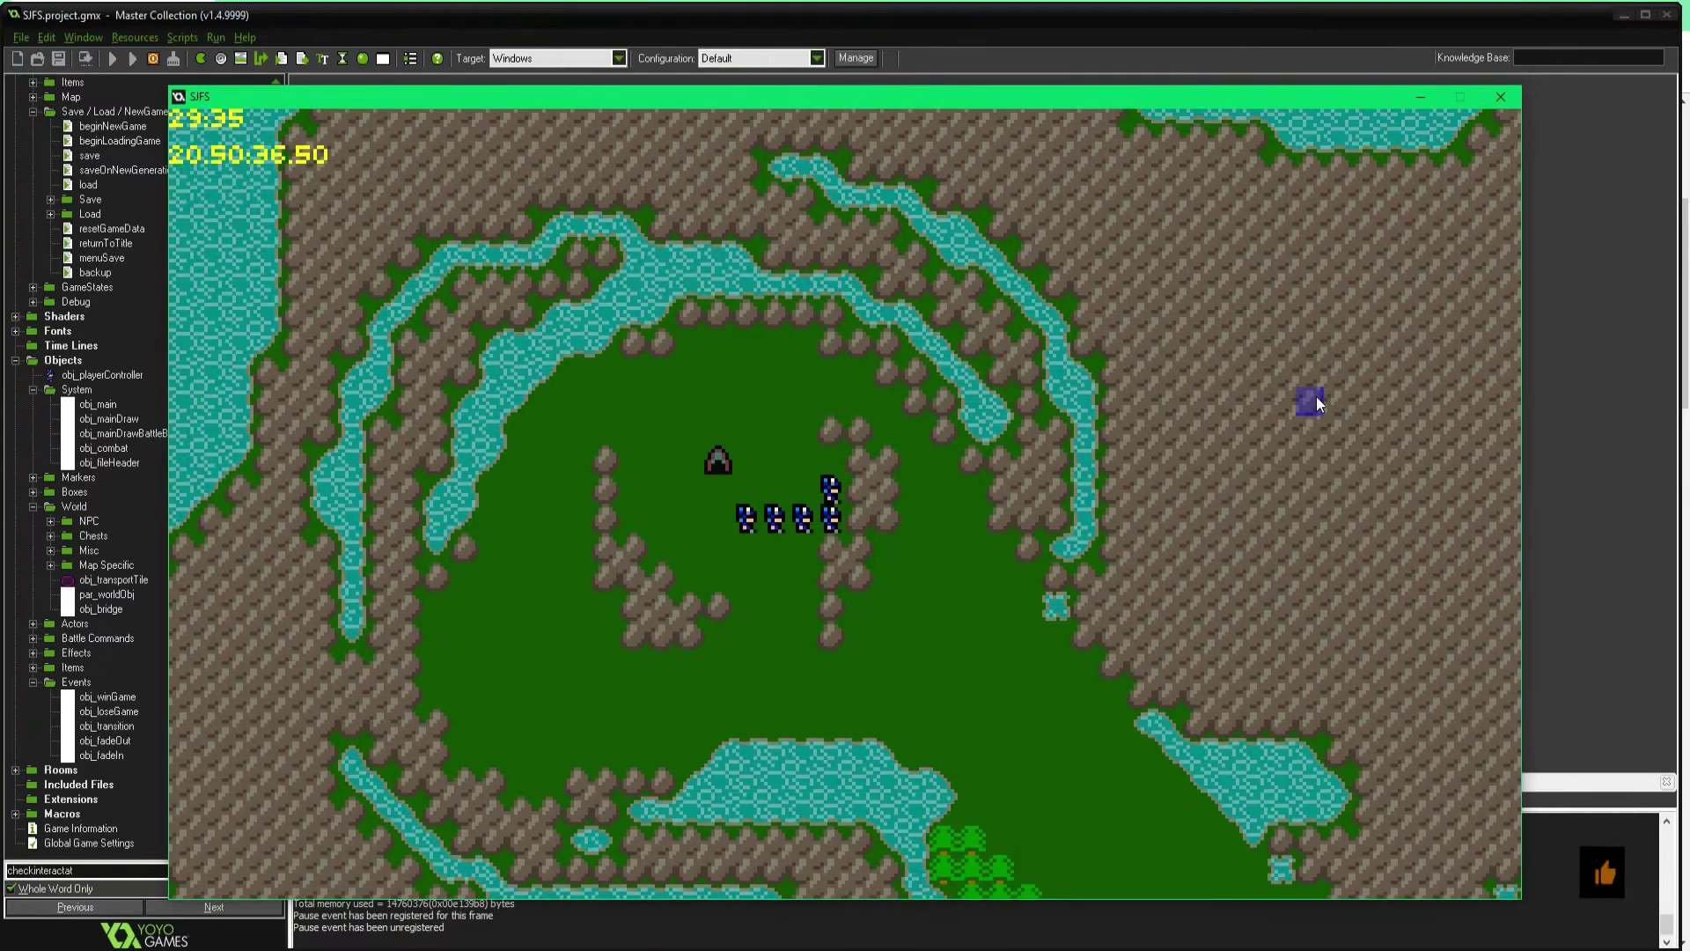